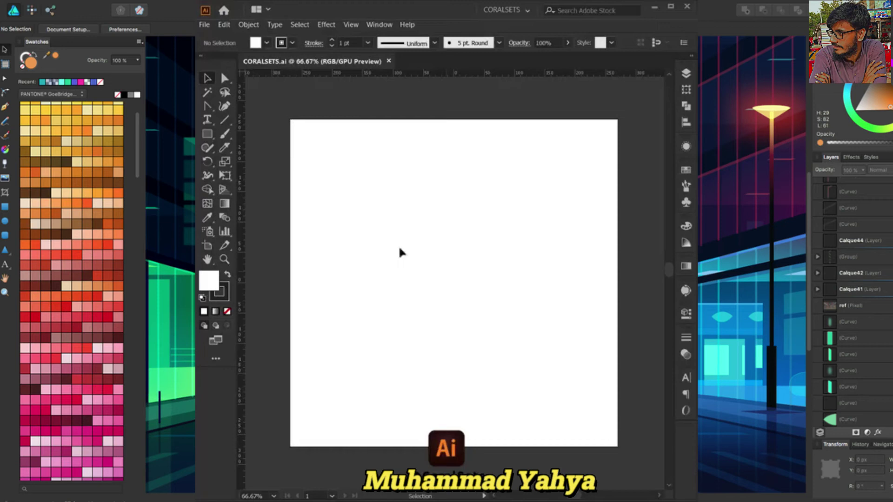
Draw a 540 × 540 px rectangle from the artboard's top-left corner.
click(207, 135)
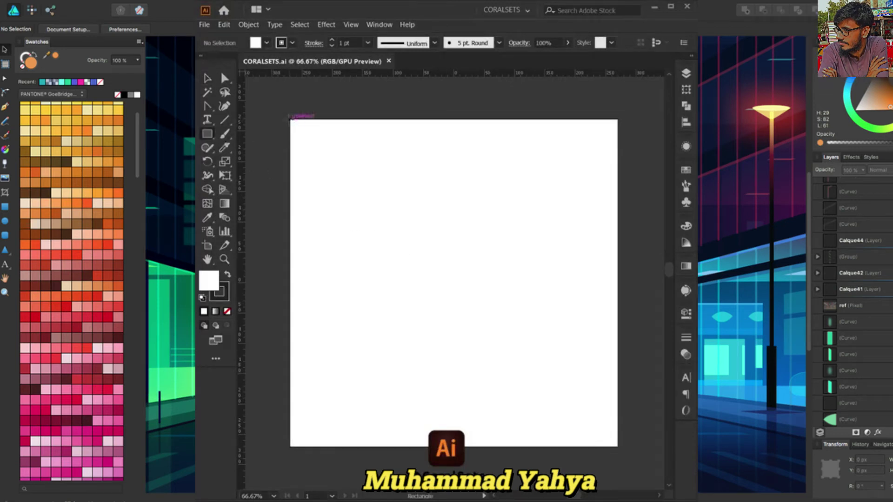
click(291, 120)
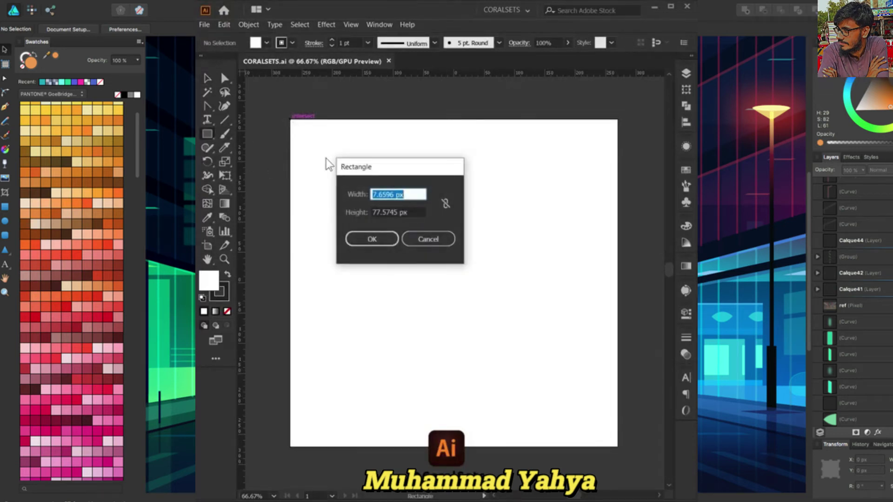
text(540)
key(Tab)
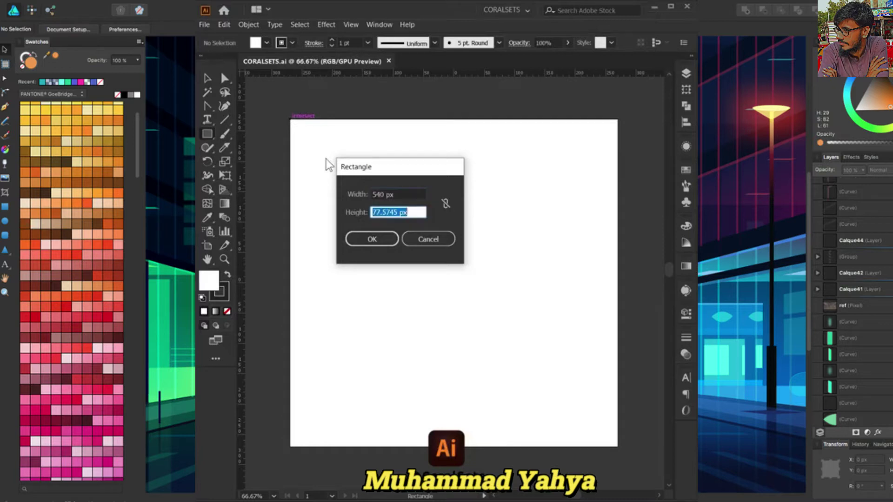
text(540)
key(Return)
Fill the square with the coral orange swatch, then deselect it.
key(v)
click(685, 170)
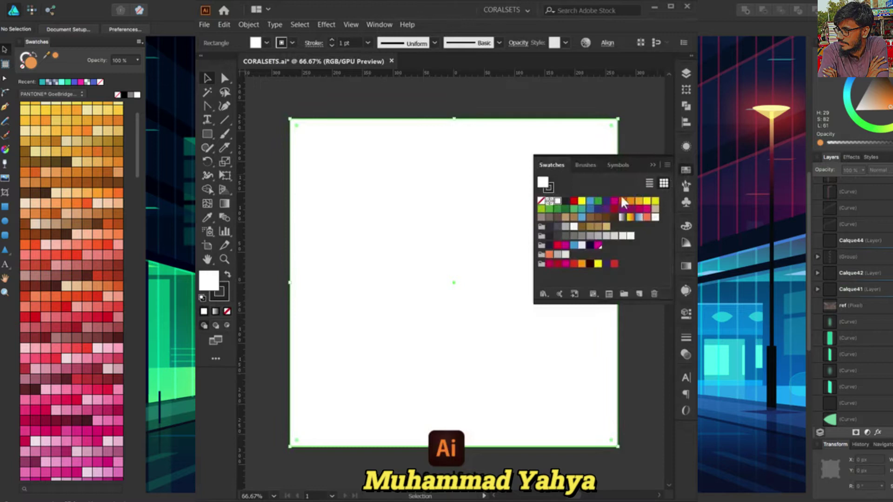
click(548, 256)
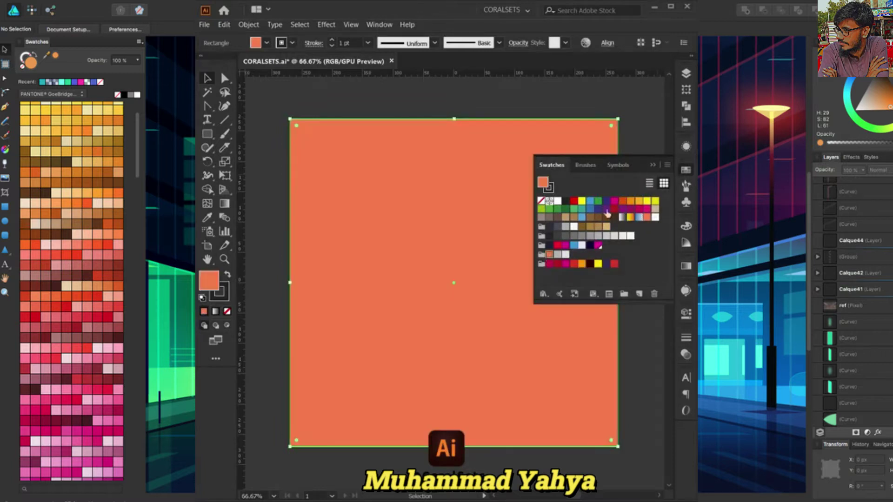
click(651, 165)
click(686, 73)
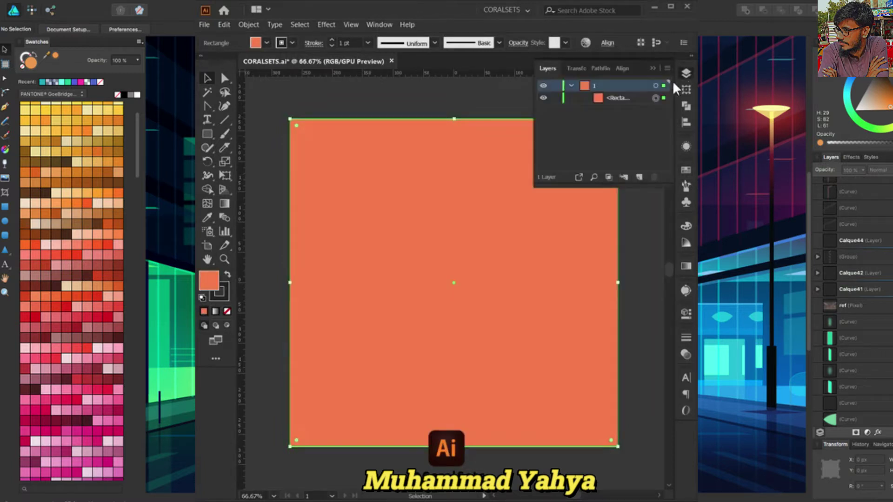
key(ctrl+shift+a)
click(653, 69)
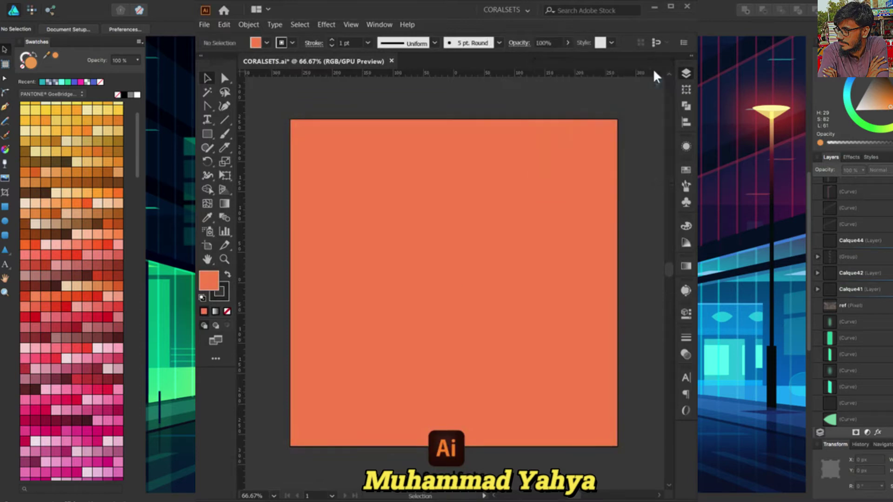
Add large GRAPHIC text in the upper middle of the coral square.
click(208, 120)
click(439, 194)
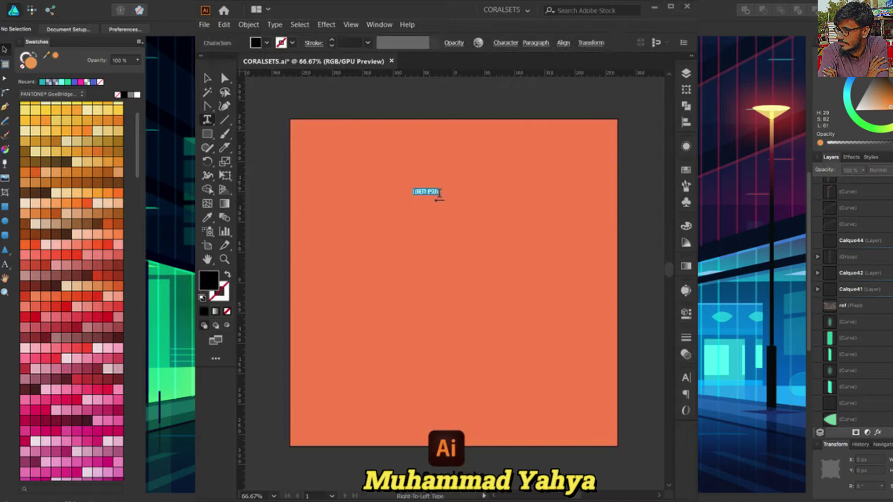
key(BackSpace)
key(Escape)
drag(439, 195, 525, 263)
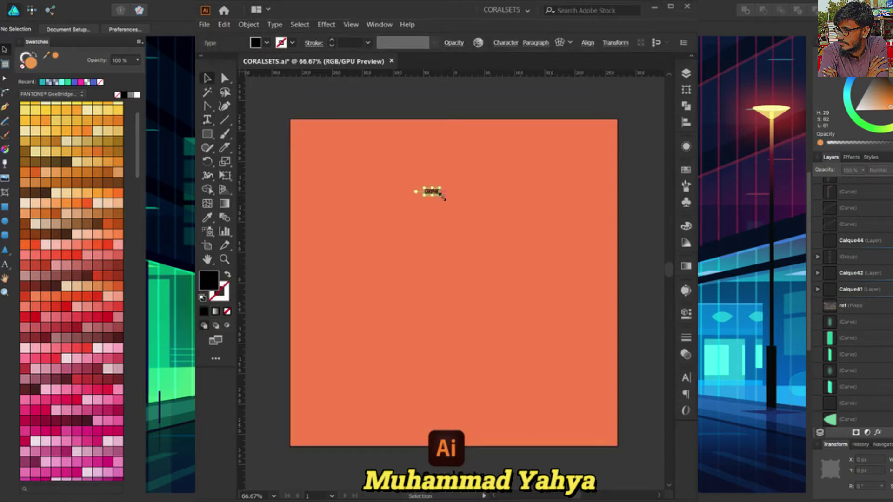
drag(474, 214, 494, 245)
Expand the GRAPHIC text into outlined shapes with Object > Expand.
click(249, 25)
click(301, 144)
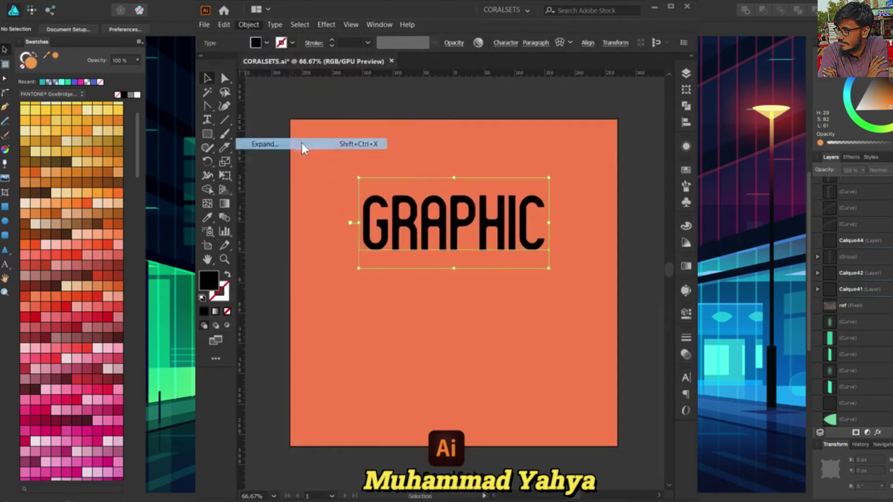
click(259, 312)
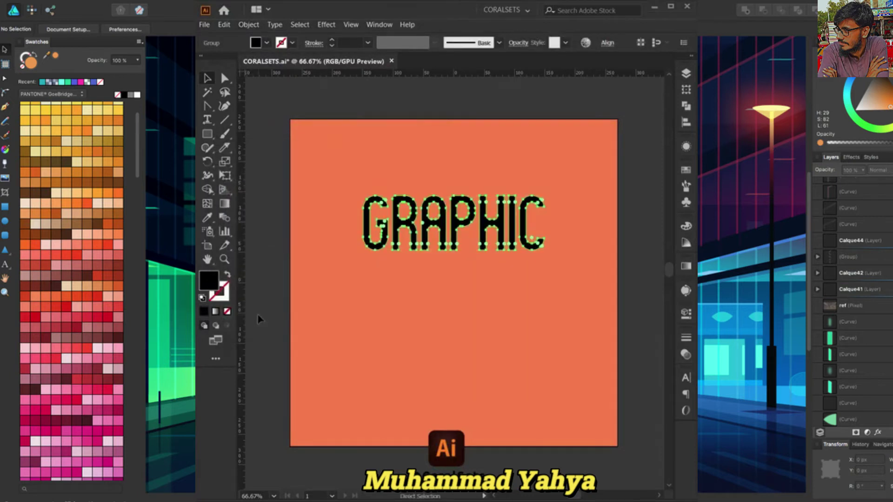
Slice the GRAPHIC letters horizontally with the Knife and ungroup the pieces.
key(v)
key(ctrl+plus)
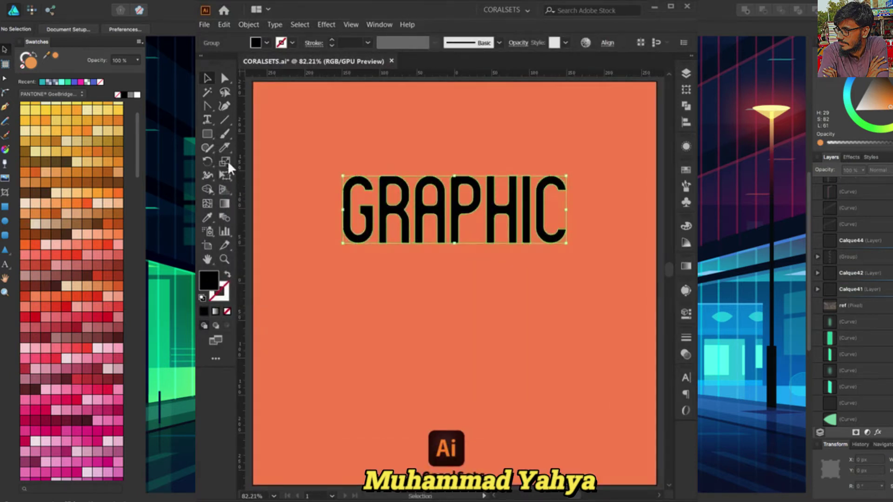
click(224, 147)
drag(574, 231, 297, 257)
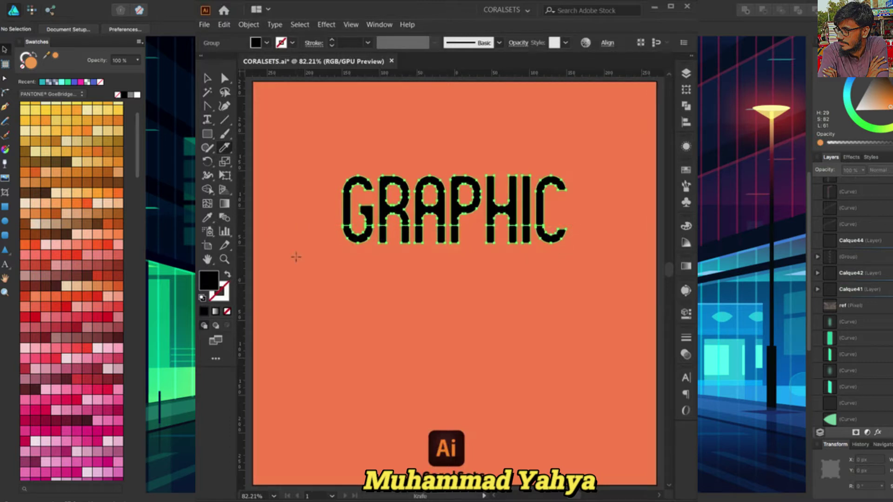
key(v)
click(511, 212)
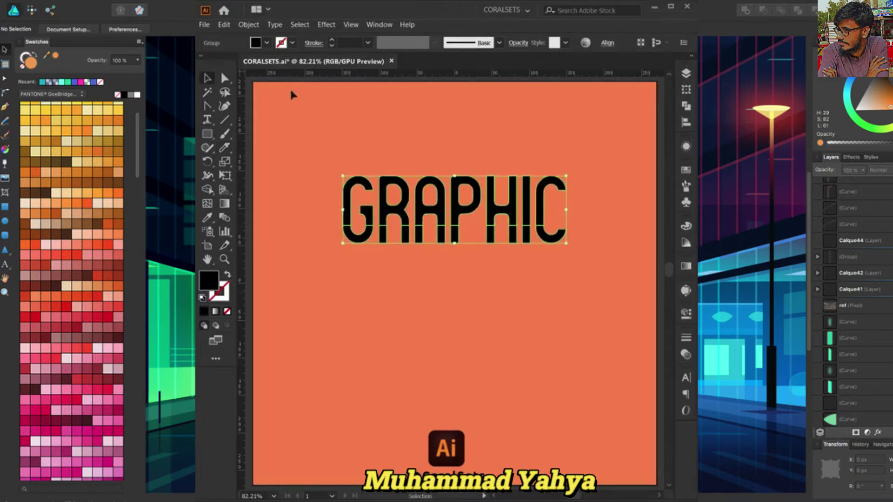
click(249, 24)
click(469, 165)
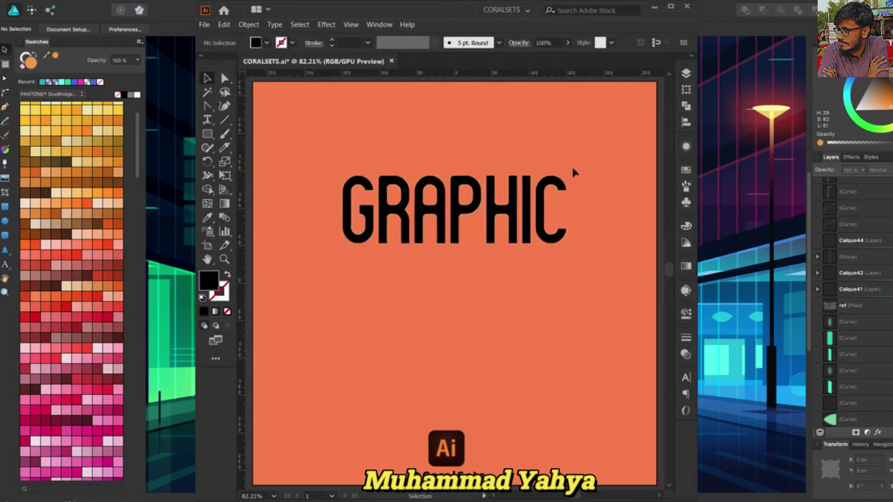
Group the top halves and the bottom halves of the letters separately.
drag(284, 206, 572, 186)
click(248, 25)
click(266, 75)
click(608, 288)
drag(334, 237, 575, 232)
click(250, 24)
click(274, 75)
Move the lower halves down about 160 px and raise their top anchors.
click(352, 144)
drag(409, 238, 414, 358)
key(a)
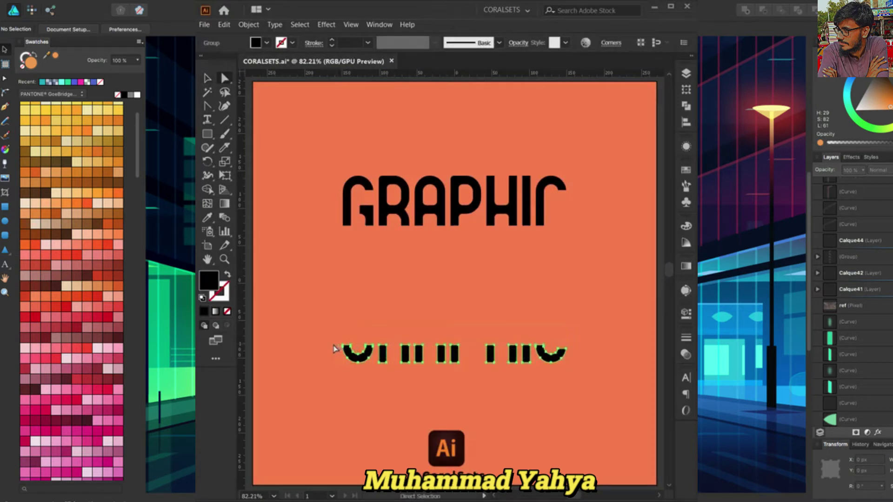
drag(334, 350, 570, 342)
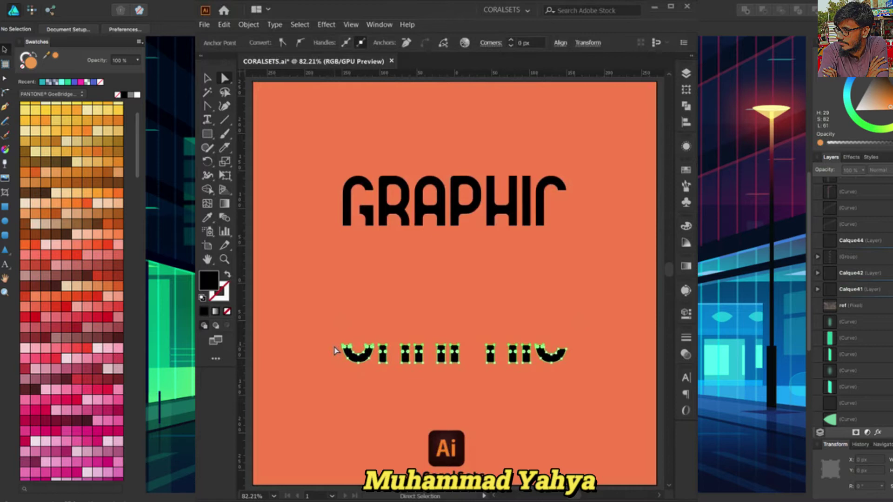
key(shift+Up)
key(shift+Up)
key(shift+Up)
key(shift+Up)
key(shift+Up)
key(shift+Up)
click(358, 379)
Lower the upper letters' bottom anchors to stretch them into tall stems.
key(v)
click(454, 220)
key(a)
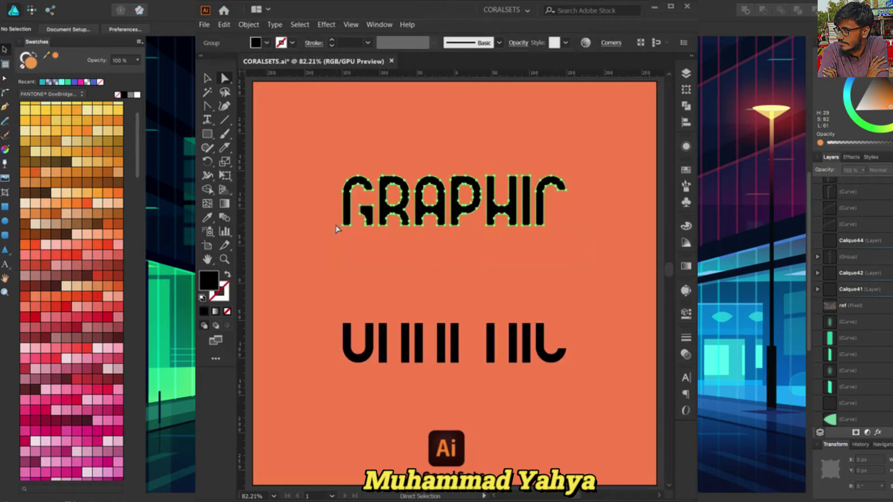
drag(335, 228, 570, 219)
key(shift+Down)
key(shift+Down)
key(shift+Down)
key(shift+Down)
key(shift+Down)
key(shift+Down)
key(shift+Down)
key(shift+Down)
key(shift+Down)
key(shift+Down)
key(shift+Down)
key(shift+Down)
key(shift+Down)
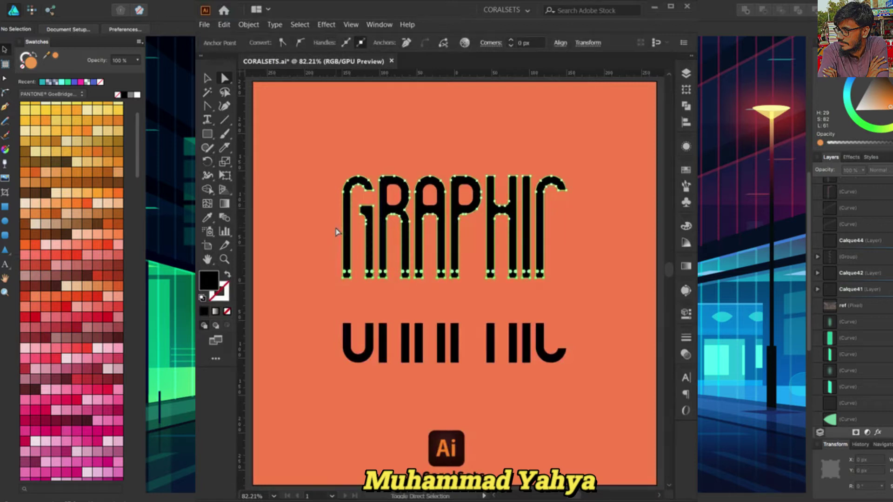
key(v)
click(312, 283)
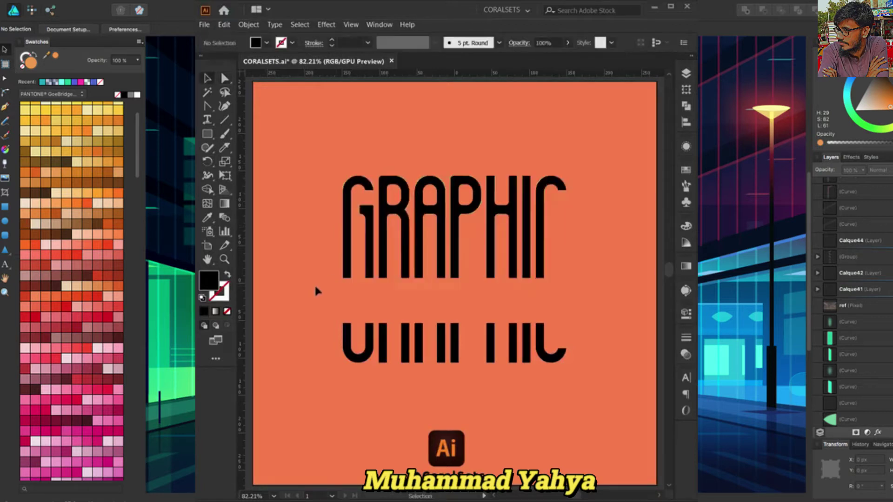
click(421, 262)
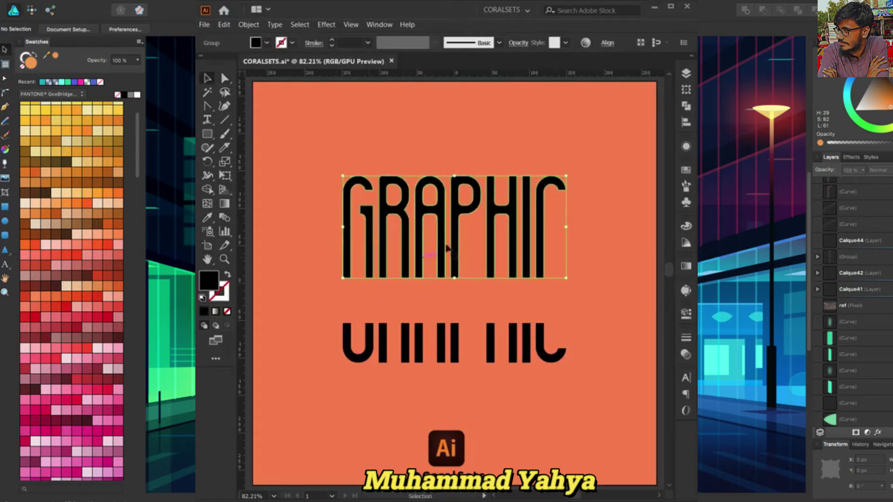
Remove the black fill from the upper letter paths in the Appearance panel.
click(685, 146)
click(579, 174)
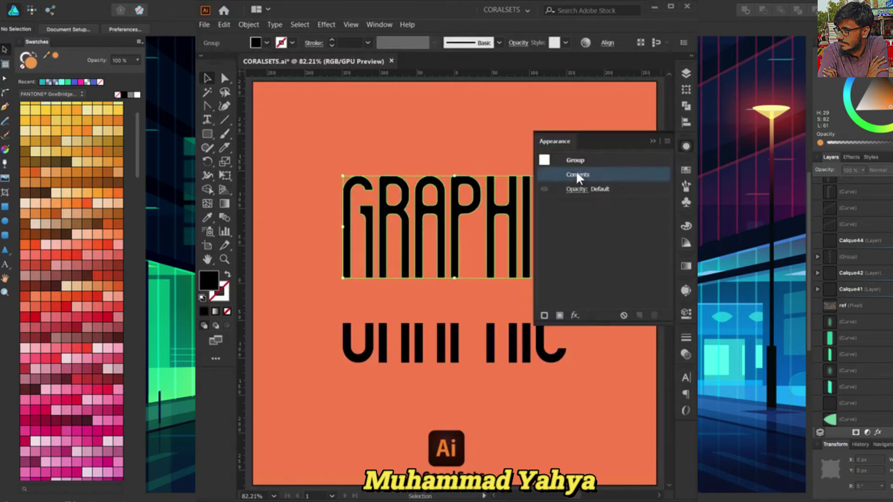
double_click(577, 174)
click(607, 217)
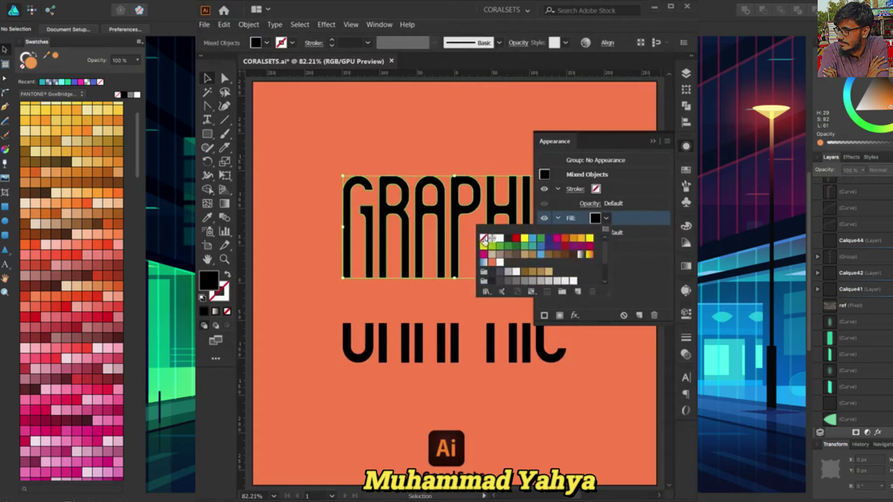
click(483, 239)
click(630, 260)
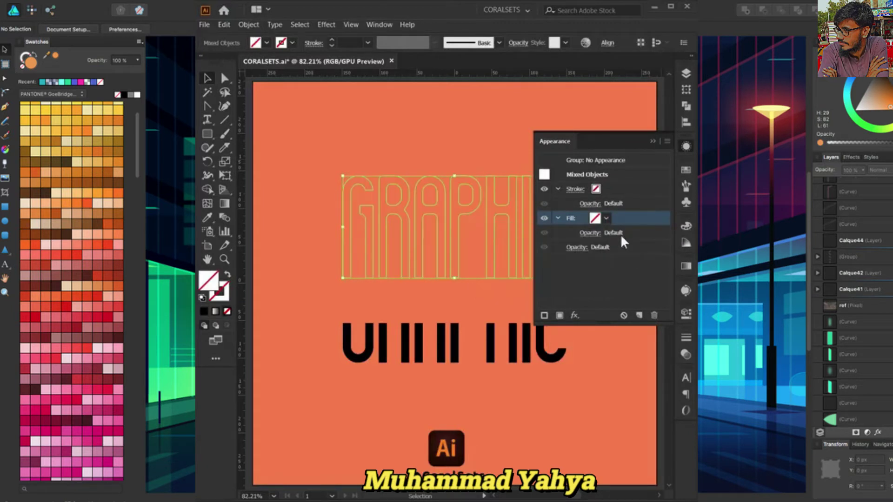
click(581, 160)
Add a new group fill and apply 3D Rotate with the Isometric Bottom preset.
click(560, 316)
click(575, 315)
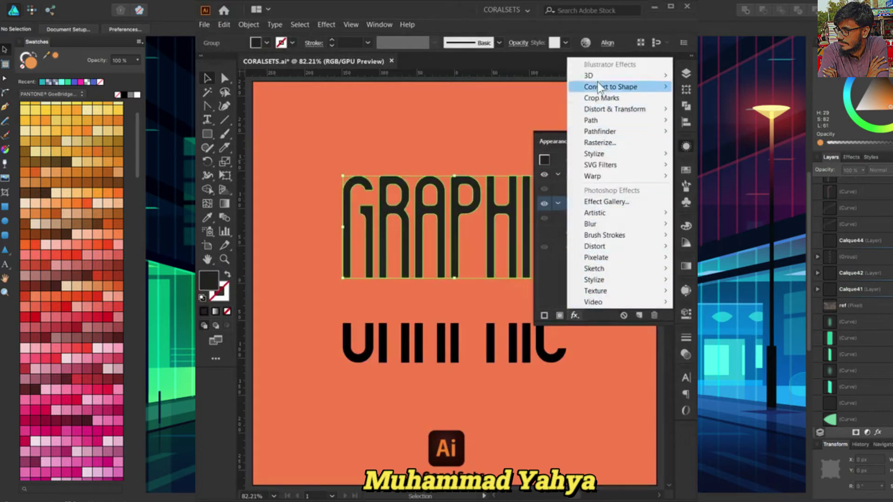
mouse_move(590, 75)
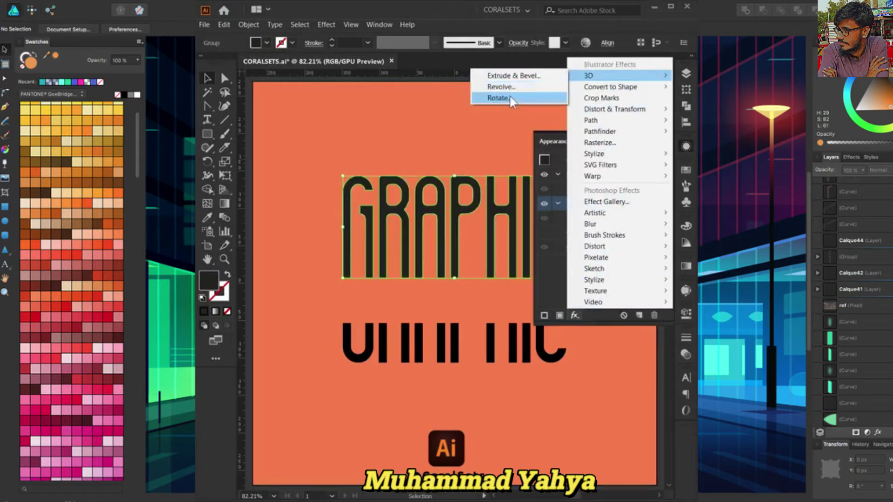
click(510, 96)
click(425, 103)
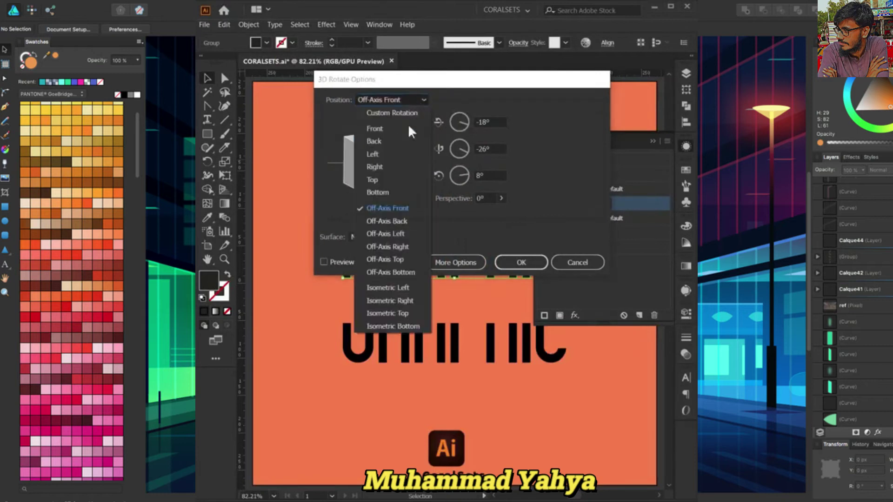
click(400, 324)
click(519, 263)
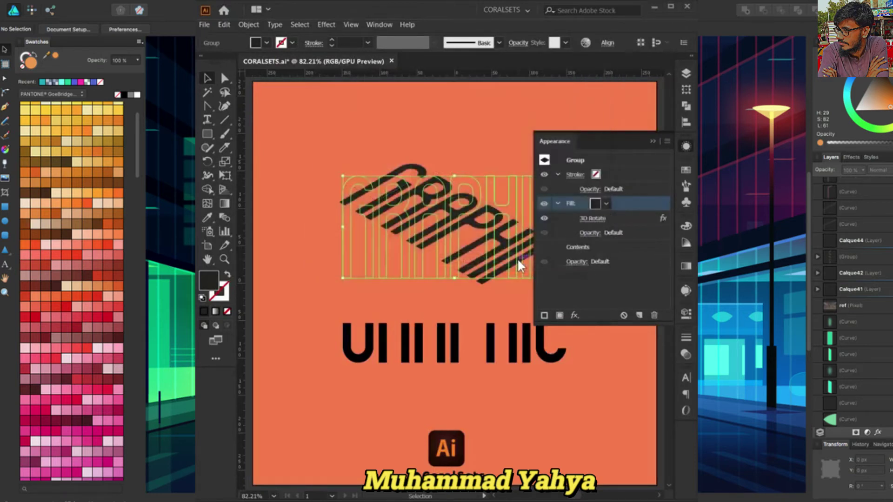
Set the 3D lettering's group fill to white.
click(607, 203)
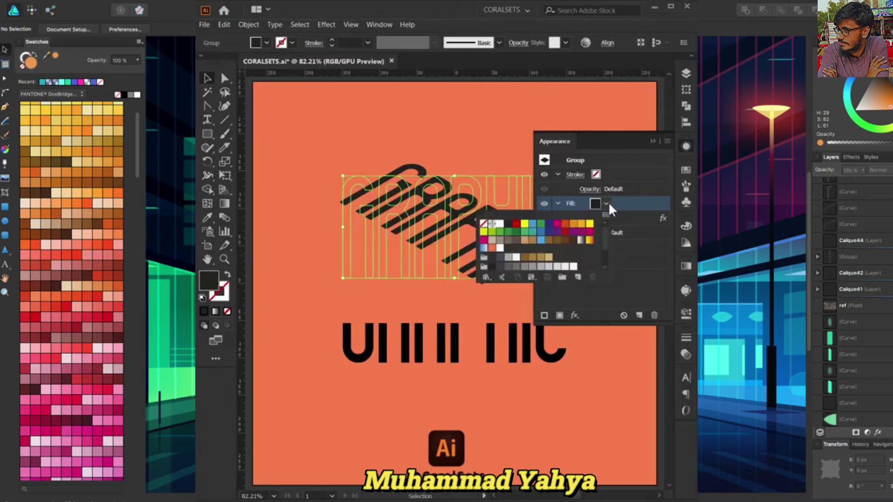
click(500, 224)
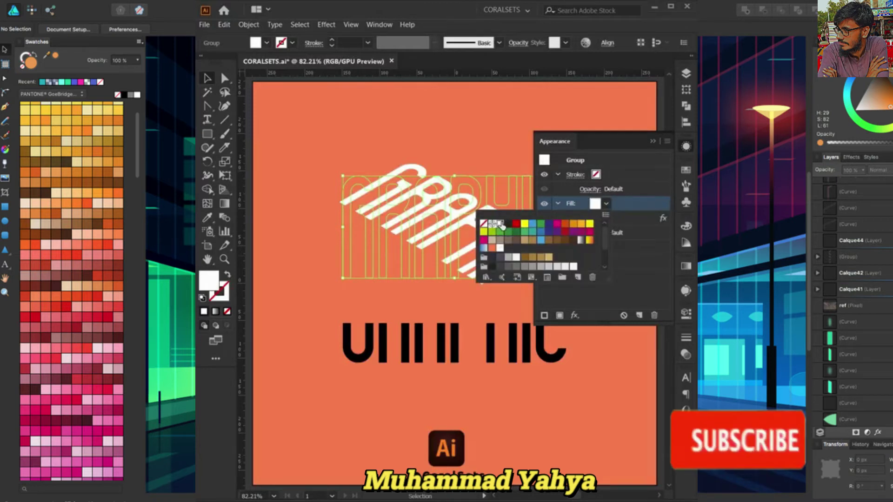
click(653, 141)
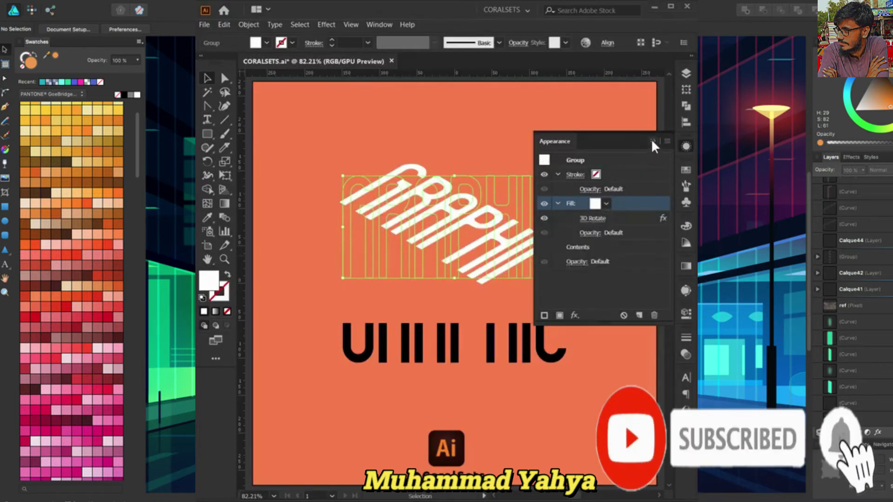
Remove the fill from the lower dark letters' paths.
click(532, 336)
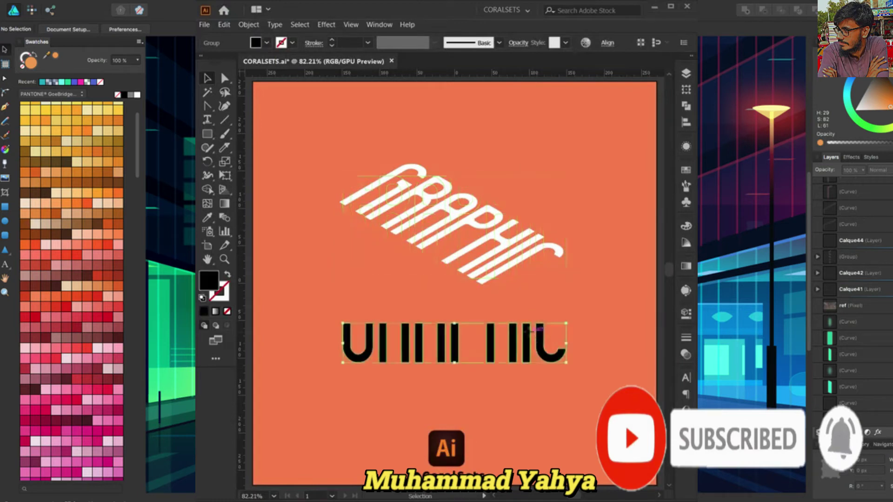
click(684, 146)
double_click(577, 174)
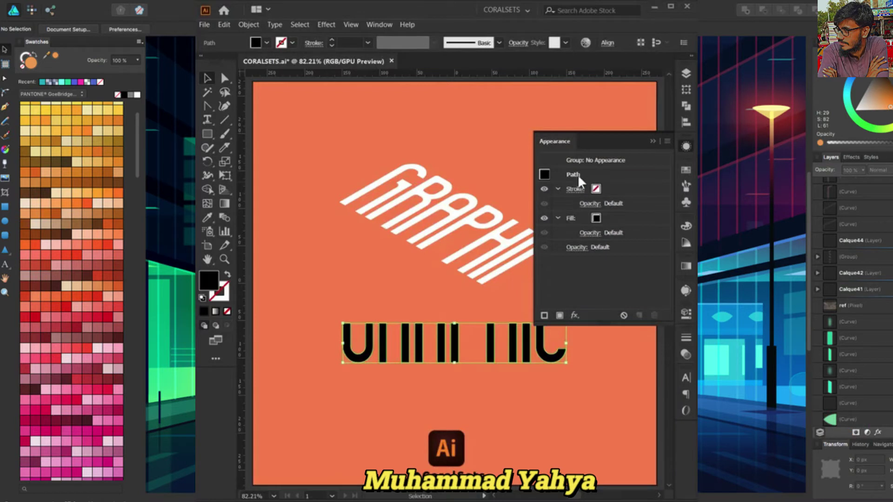
click(610, 218)
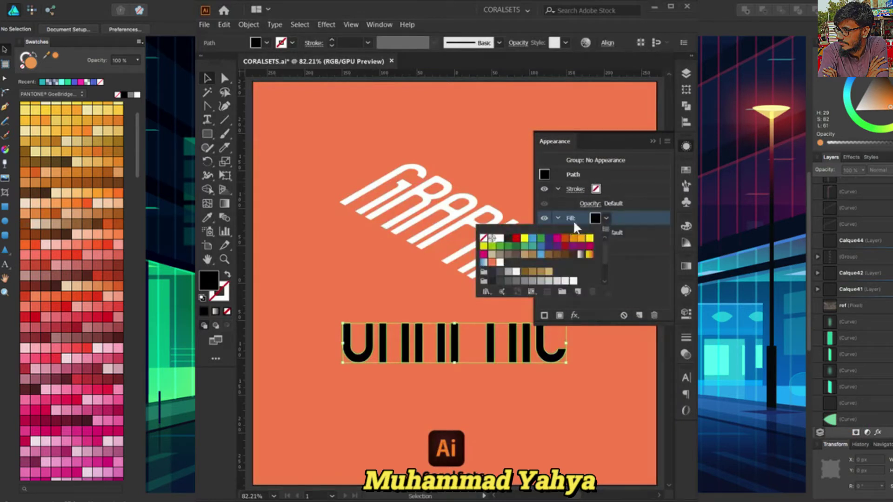
click(483, 238)
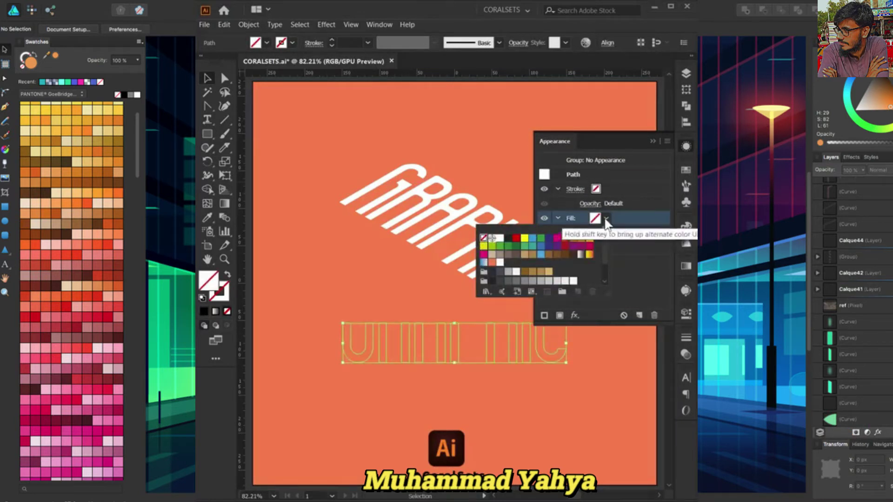
click(590, 160)
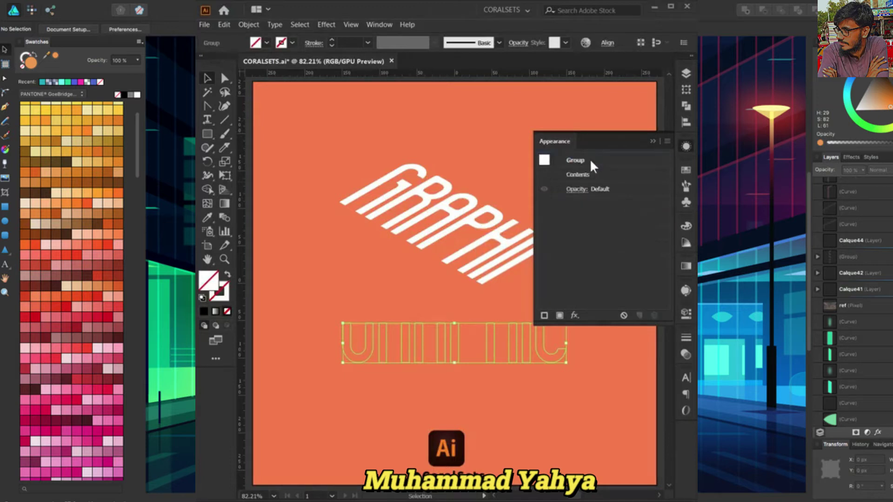
Add a new group fill and apply 3D Rotate Isometric Bottom with first angle -45°+180.
click(559, 315)
click(575, 315)
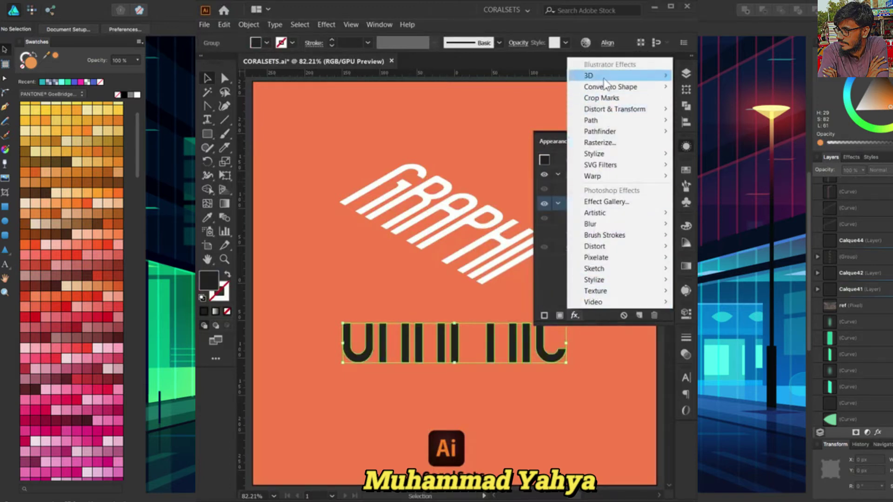
mouse_move(590, 75)
click(523, 99)
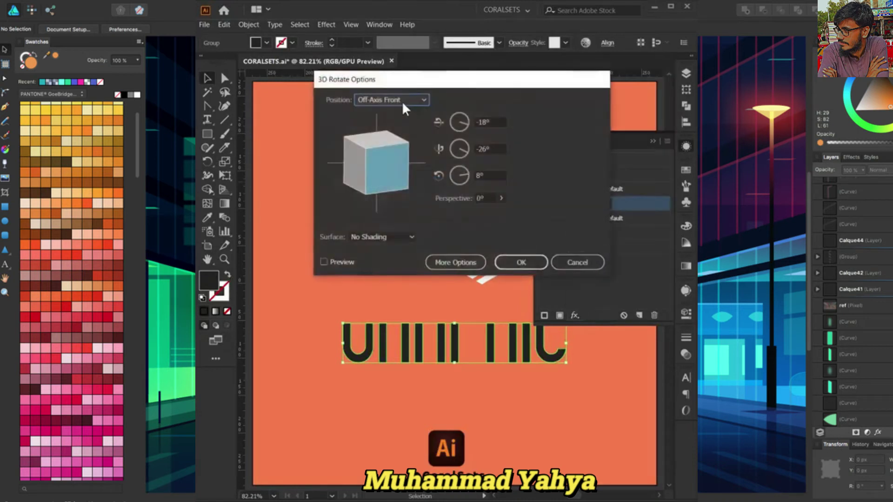
click(402, 100)
click(393, 322)
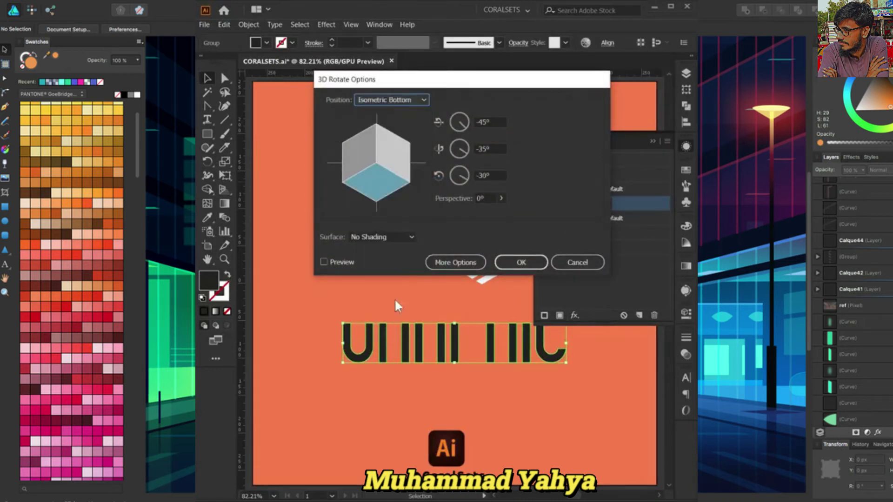
click(341, 261)
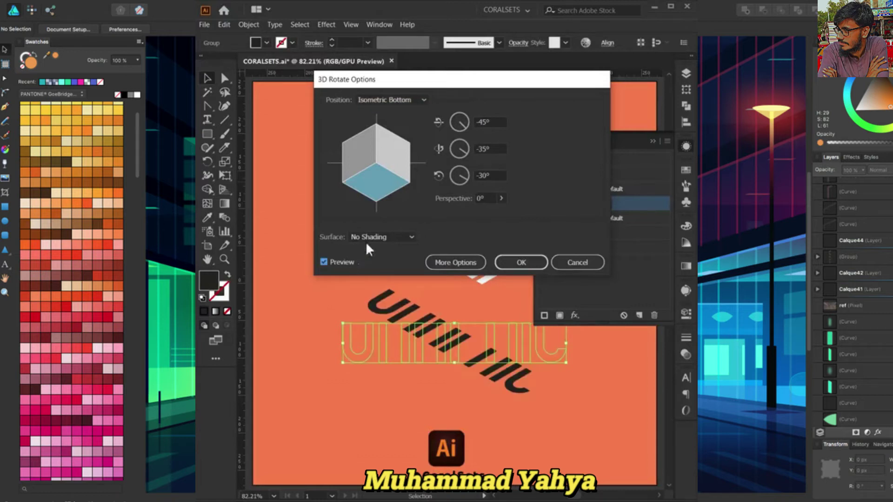
click(498, 121)
text(+180)
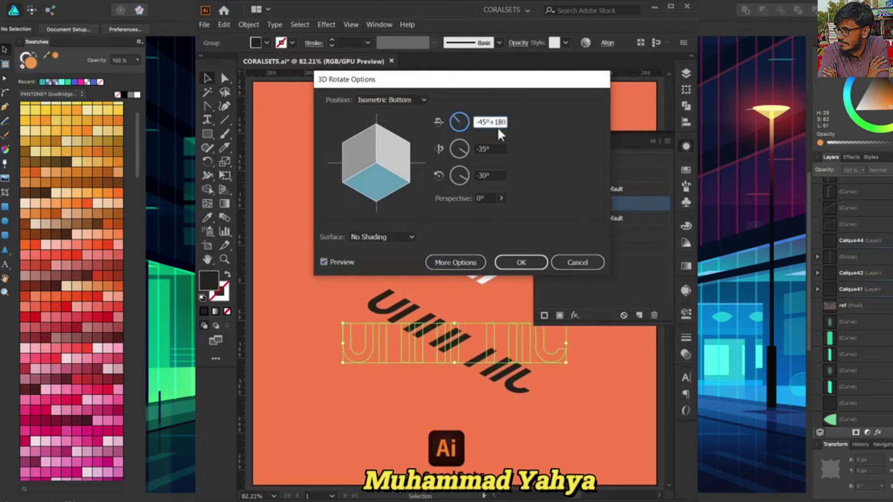
click(502, 259)
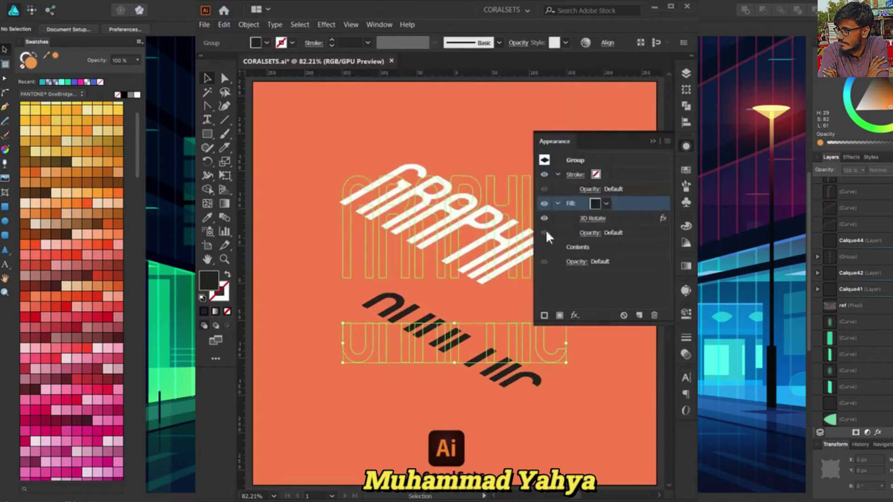
Expand the 3D lettering's appearance into plain shapes.
click(652, 141)
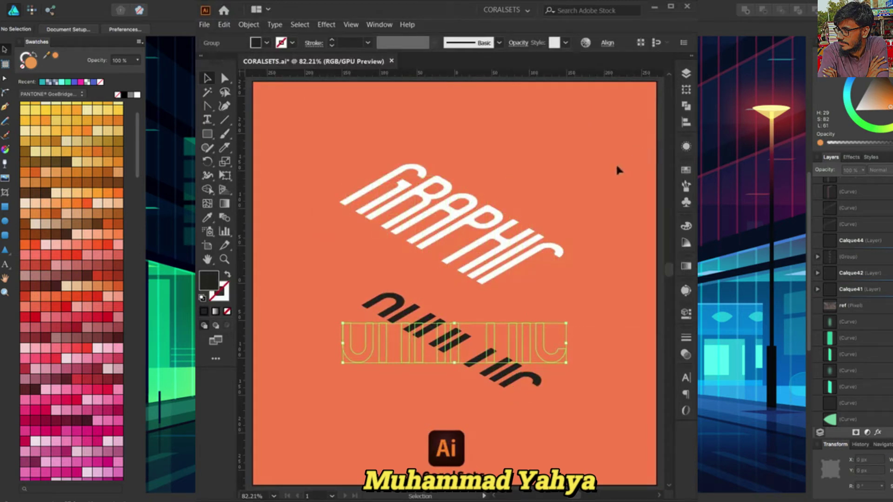
click(531, 251)
click(249, 24)
click(292, 152)
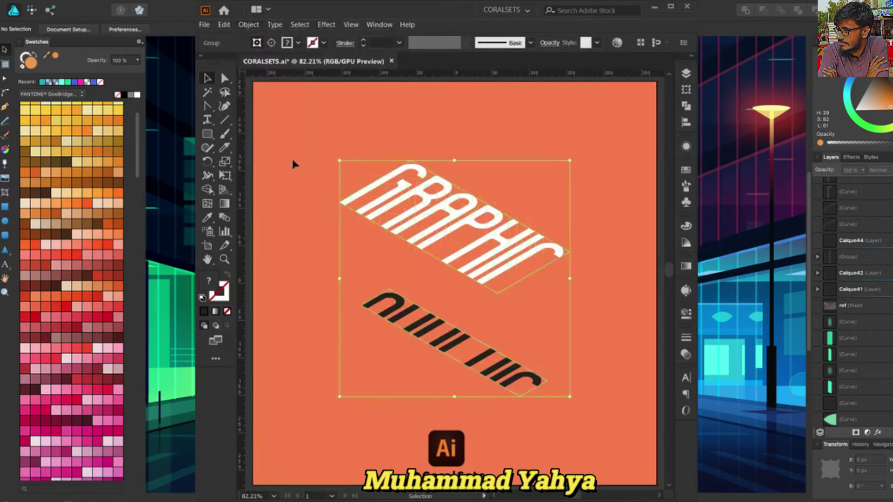
Cut the white GRAPHIC letters out of their clip group and paste them in front.
click(307, 176)
click(380, 212)
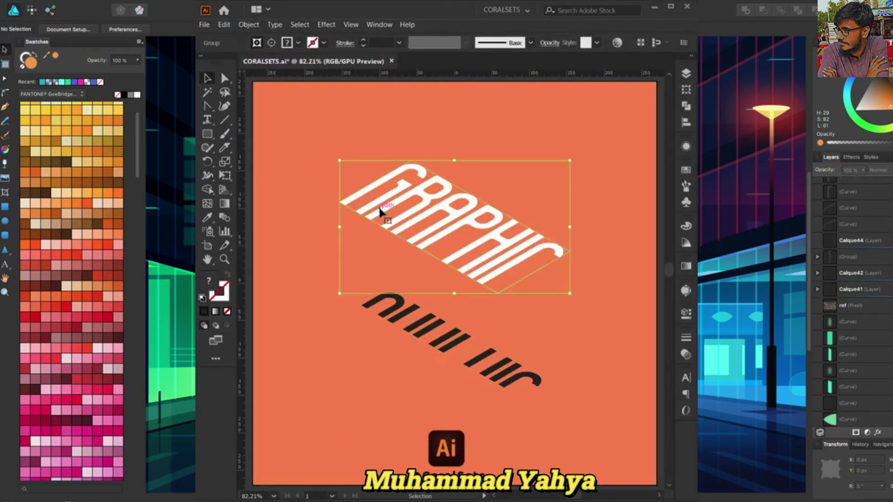
double_click(379, 209)
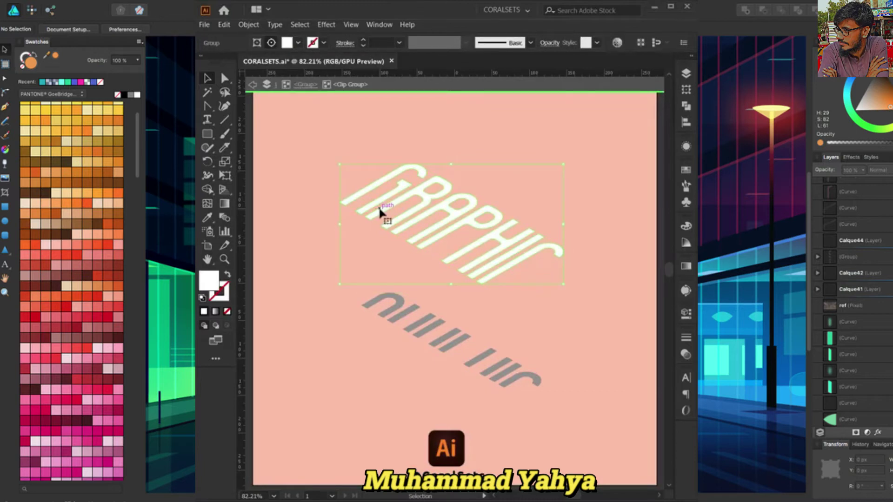
click(225, 25)
click(251, 62)
key(Escape)
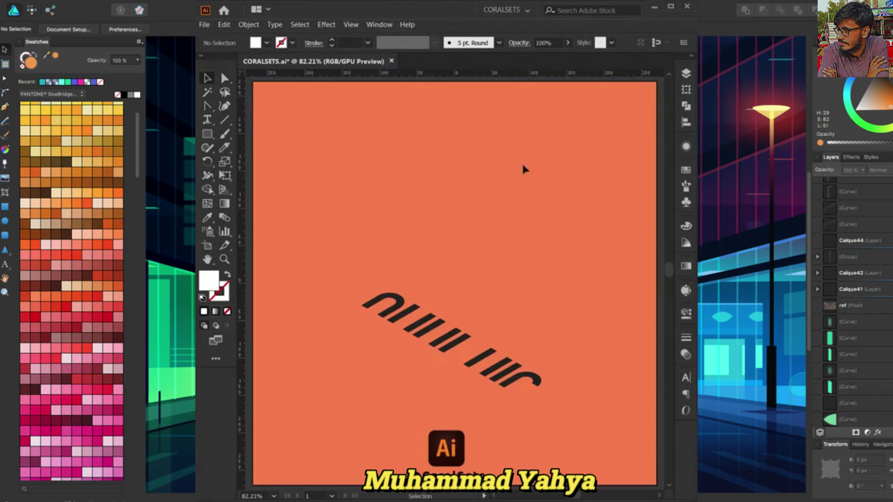
key(ctrl+f)
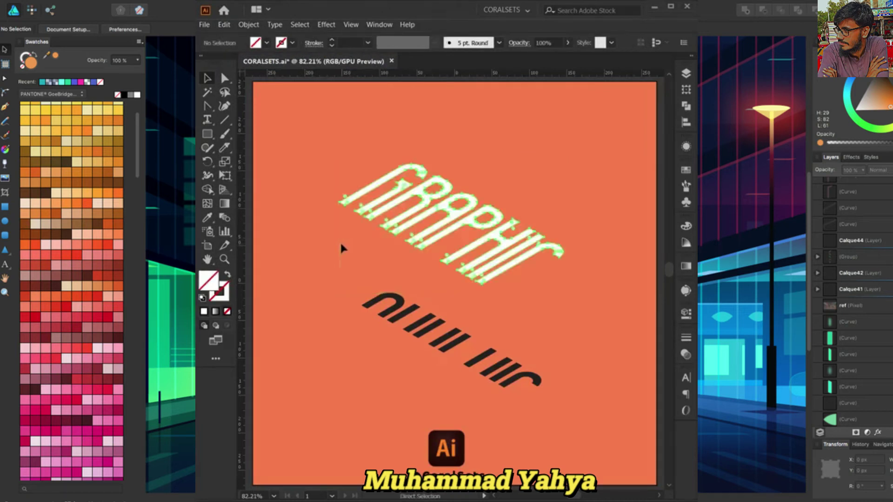
Cut the dark mirrored letters out of their clip group and paste them in back.
click(389, 311)
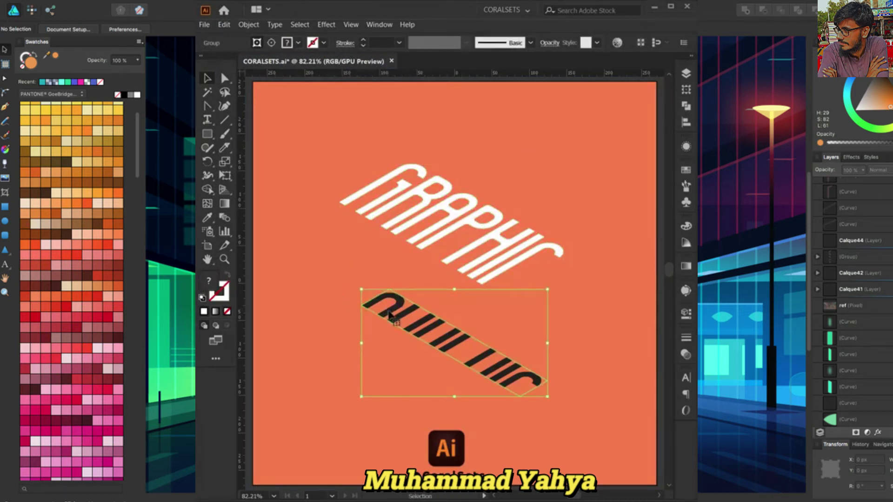
double_click(389, 313)
click(388, 312)
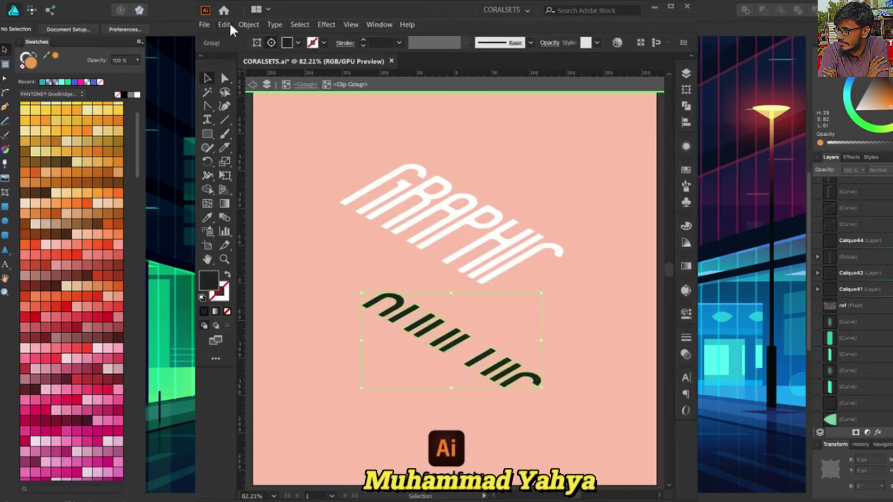
click(224, 24)
click(250, 63)
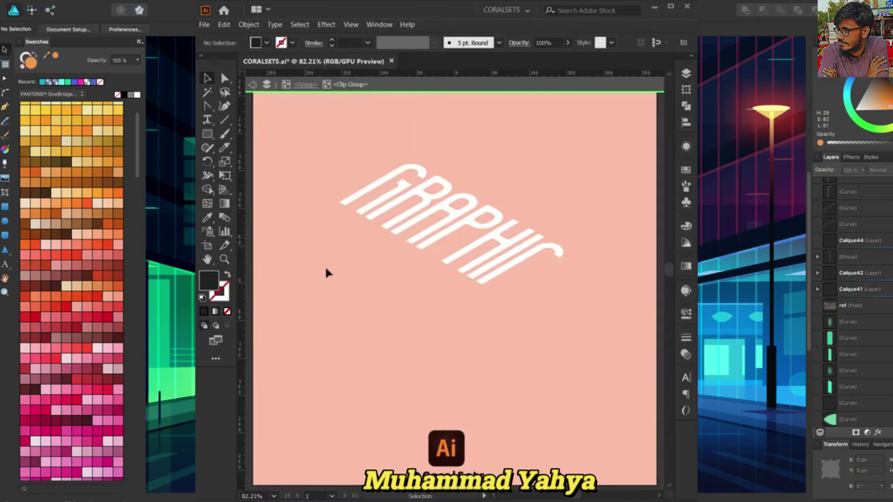
key(Escape)
key(ctrl+b)
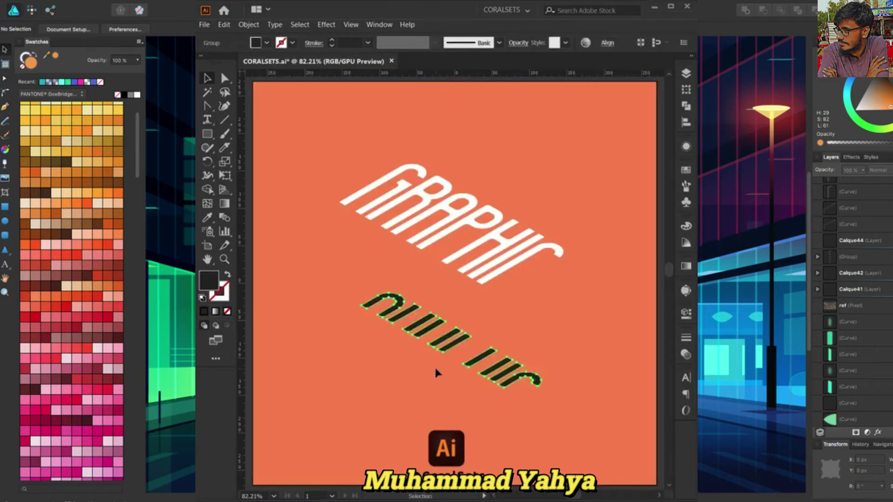
click(364, 247)
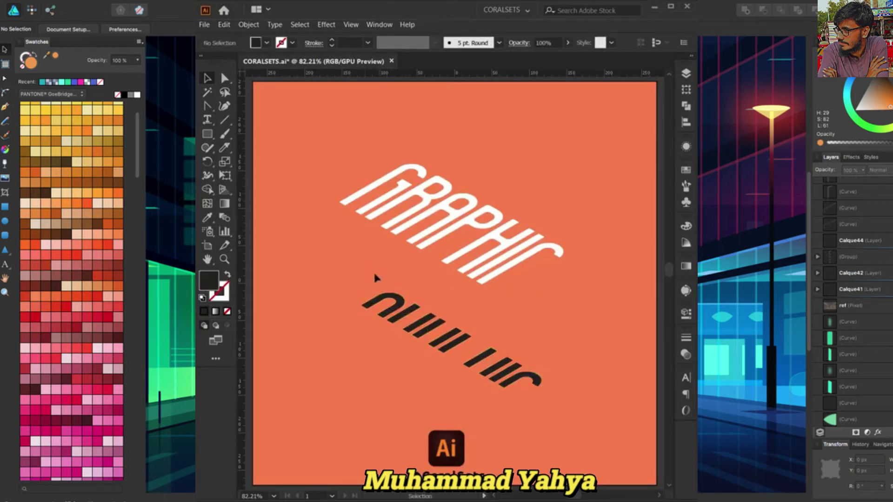
click(365, 306)
Nudge the dark mirrored letters up against GRAPHIC, then return them below it.
key(a)
drag(363, 309, 335, 199)
scroll(335, 199, up, 10)
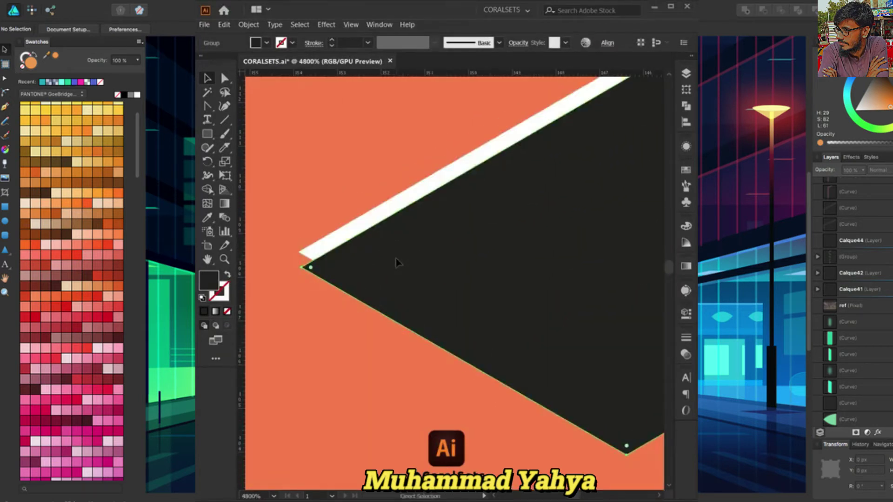
scroll(396, 263, down, 4)
scroll(372, 279, down, 4)
scroll(353, 295, down, 5)
scroll(405, 250, up, 1)
drag(413, 264, 416, 292)
click(482, 270)
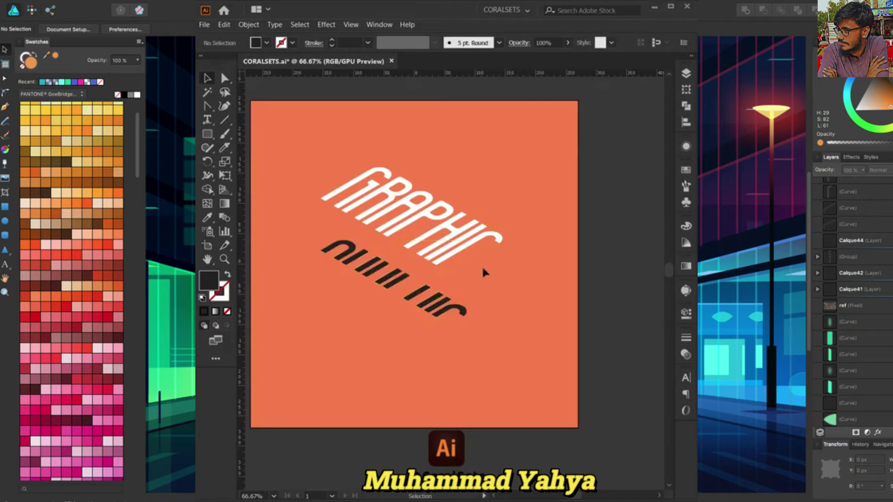
scroll(305, 209, up, 3)
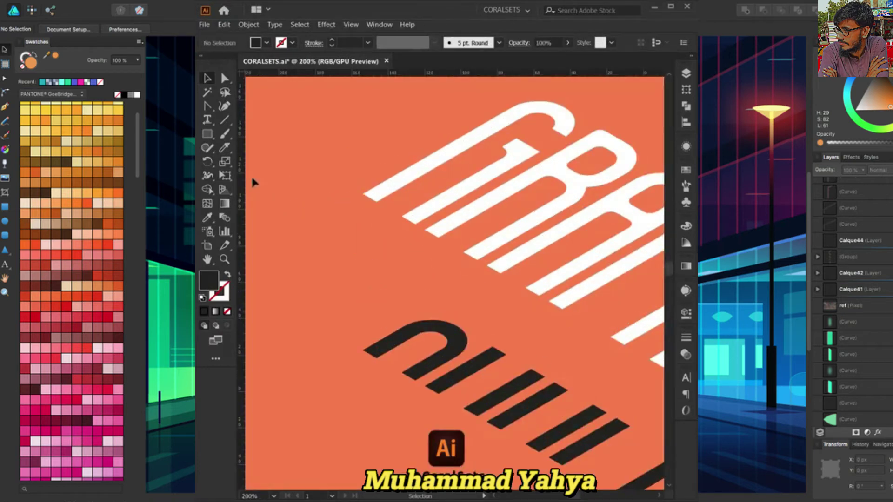
Draw a thin dark bar below the first white letter stroke.
click(208, 134)
drag(364, 206, 370, 321)
scroll(365, 209, up, 3)
scroll(330, 225, up, 3)
Drag the bar's top corners onto the white stroke's left-end corners so they meet exactly.
key(a)
drag(328, 223, 327, 154)
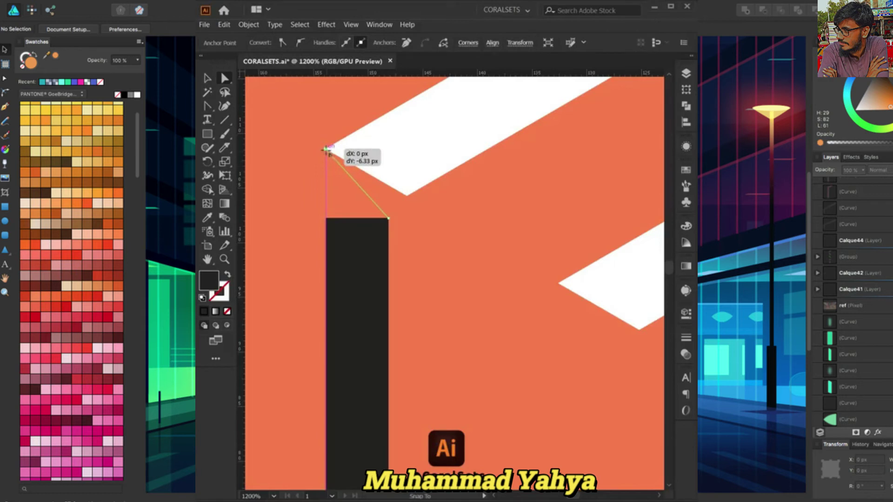
drag(326, 155, 326, 152)
drag(387, 221, 409, 197)
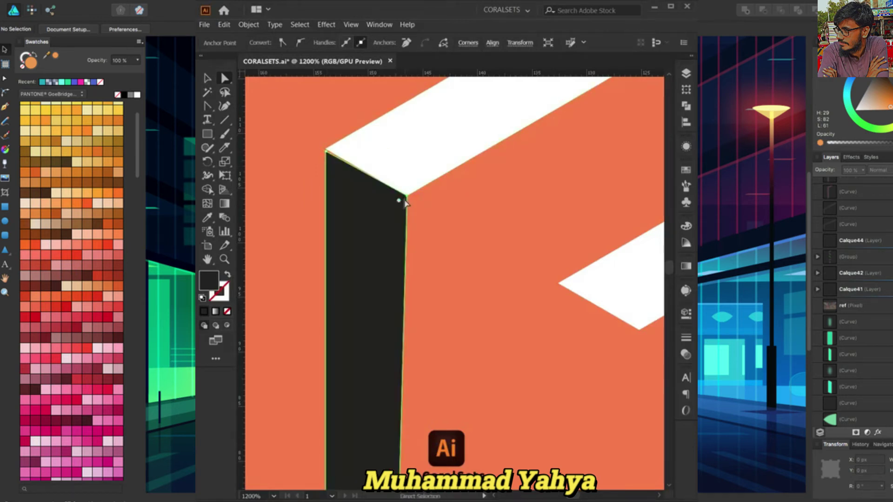
scroll(408, 197, down, 3)
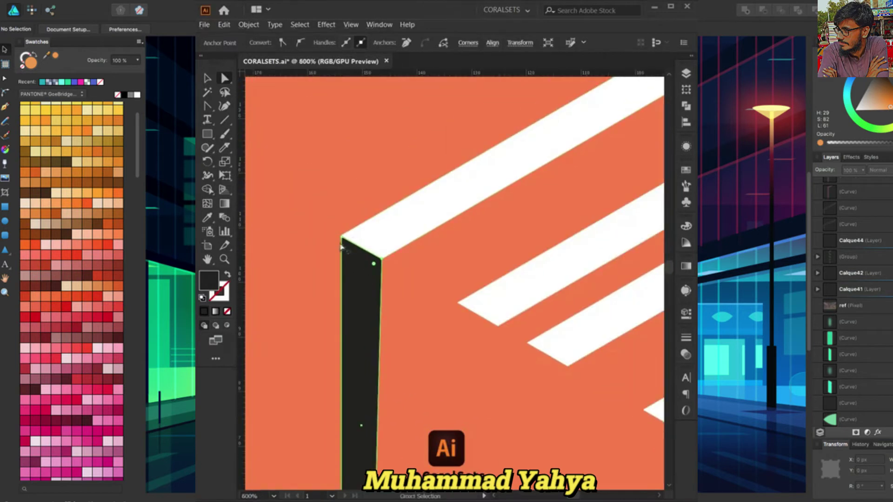
scroll(377, 269, up, 2)
scroll(393, 199, up, 1)
scroll(372, 154, up, 1)
drag(349, 117, 348, 99)
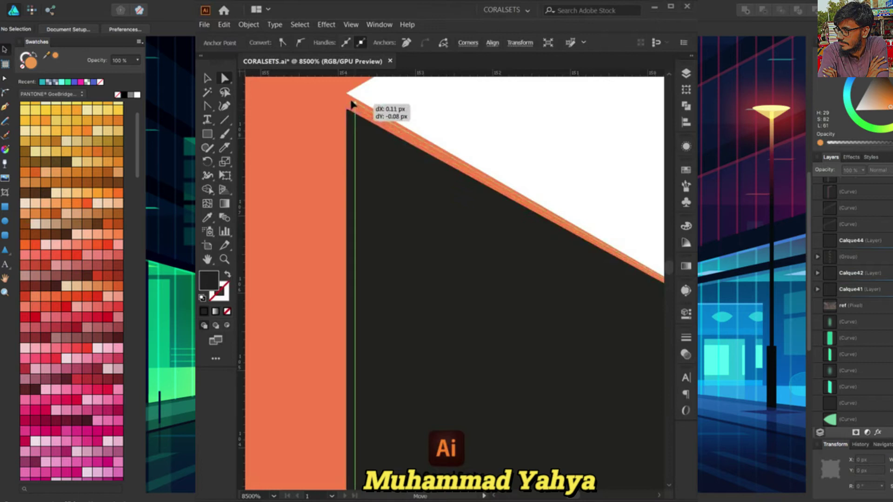
scroll(364, 165, down, 1)
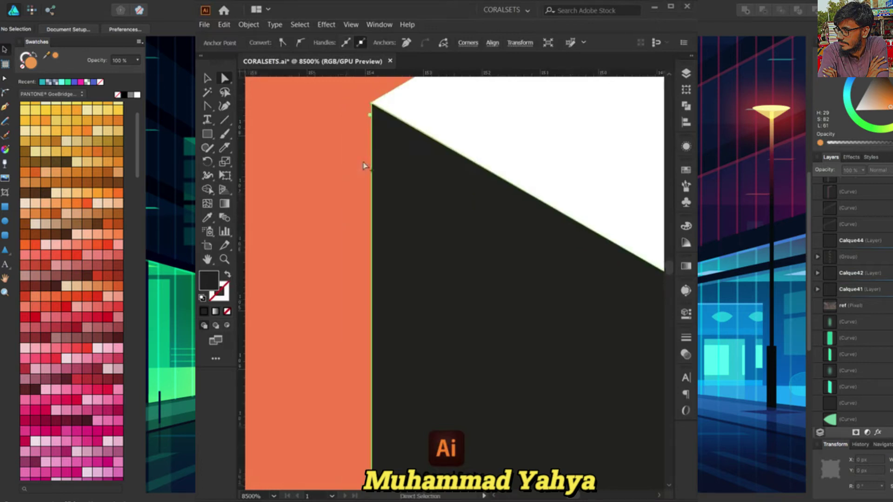
scroll(459, 229, down, 2)
scroll(437, 279, down, 2)
scroll(425, 264, down, 1)
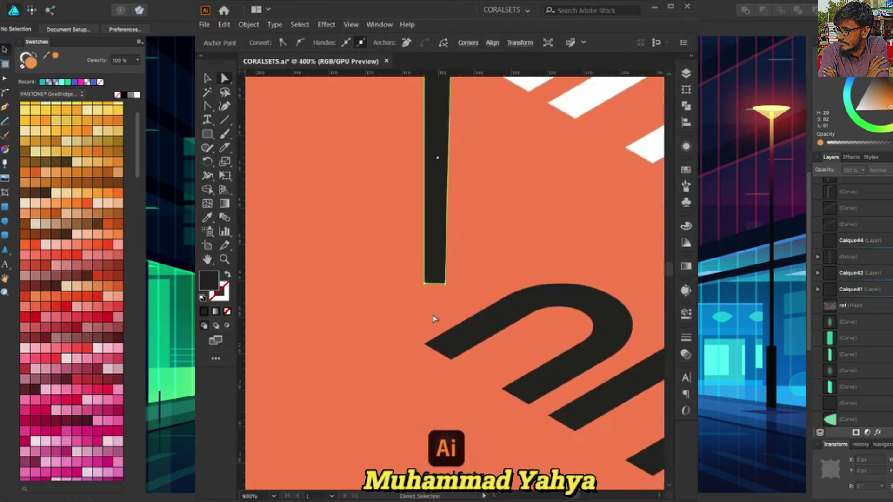
scroll(399, 265, up, 3)
Drag the bar's bottom corner points down onto the corners of the dark U ribbon.
drag(403, 121, 405, 362)
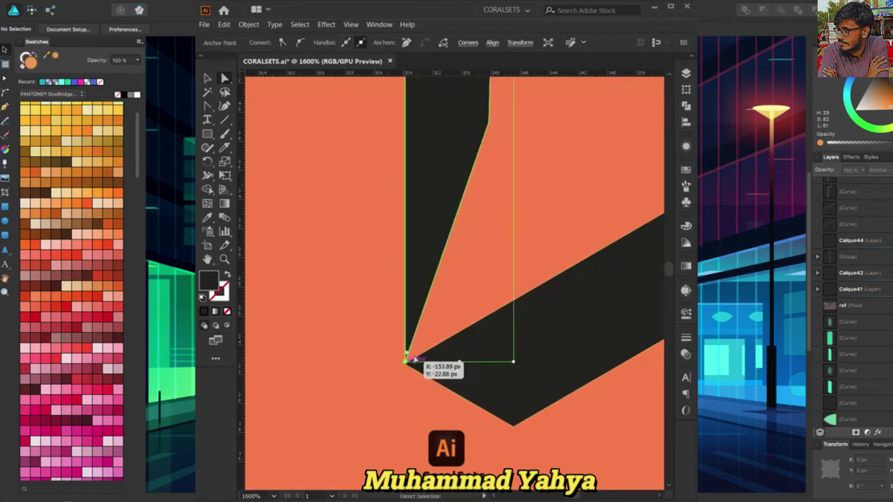
click(488, 122)
drag(489, 124, 514, 426)
drag(514, 427, 511, 426)
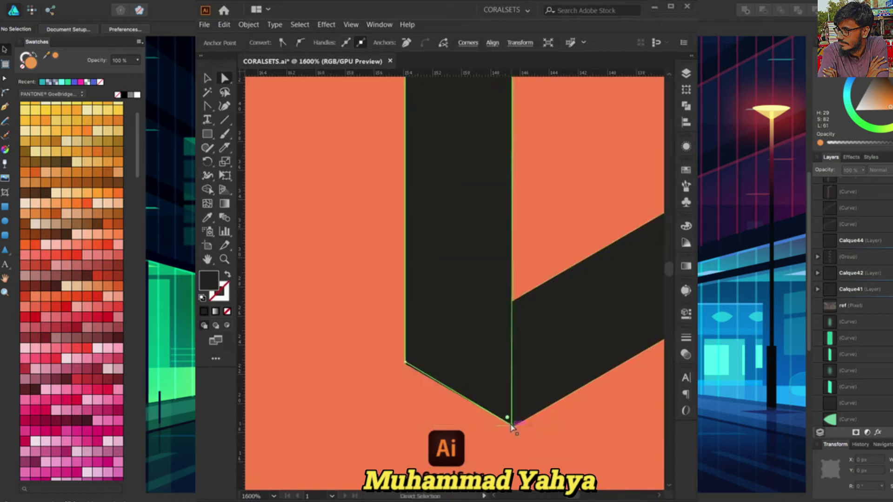
scroll(414, 367, up, 4)
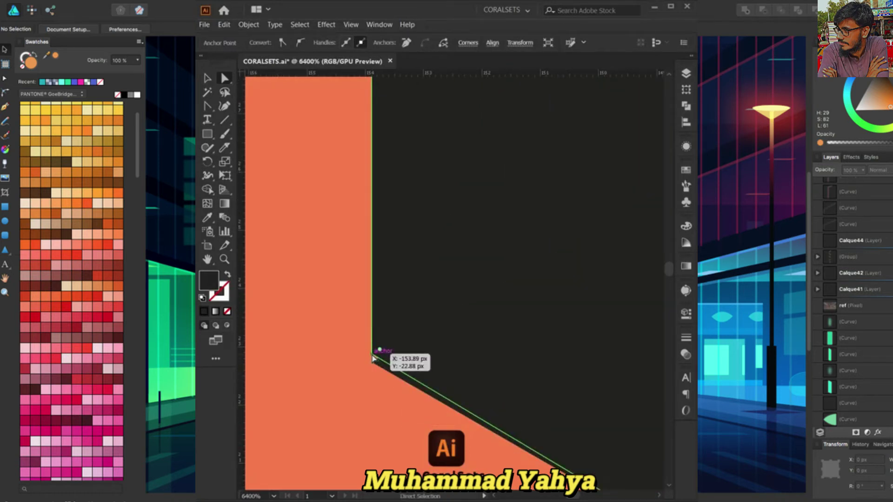
drag(373, 359, 375, 366)
Nudge the bar's top corner to close the gap at the white letter, then reselect the bar.
scroll(385, 362, down, 4)
scroll(399, 326, down, 3)
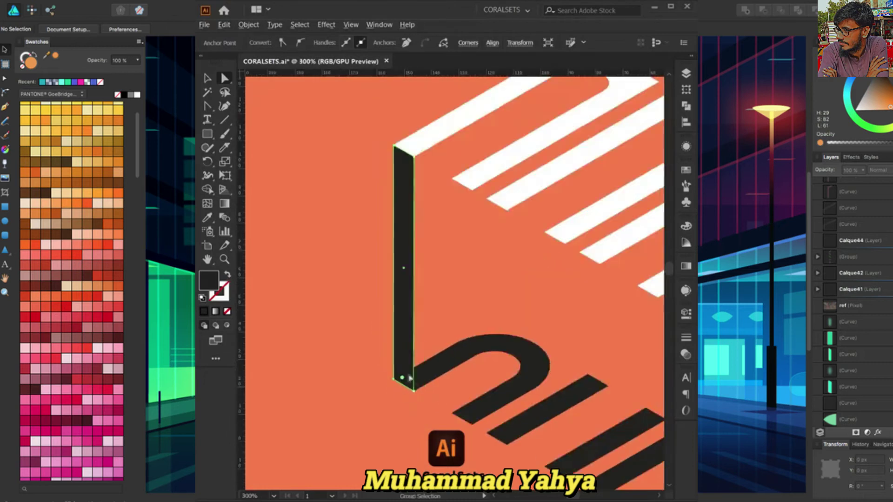
scroll(405, 226, up, 6)
scroll(431, 190, up, 2)
scroll(426, 184, down, 2)
scroll(408, 161, up, 5)
scroll(369, 116, down, 1)
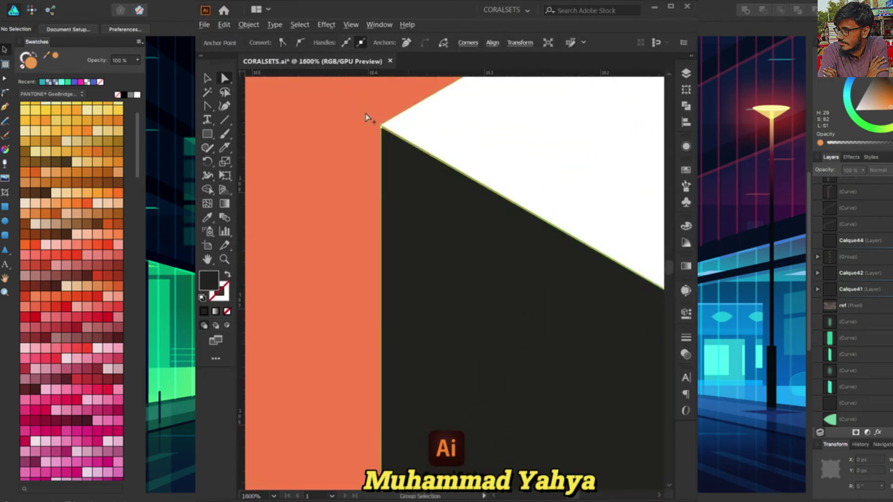
scroll(395, 144, up, 2)
scroll(417, 192, down, 1)
drag(434, 163, 433, 164)
scroll(435, 200, down, 3)
scroll(437, 230, down, 3)
scroll(436, 229, down, 1)
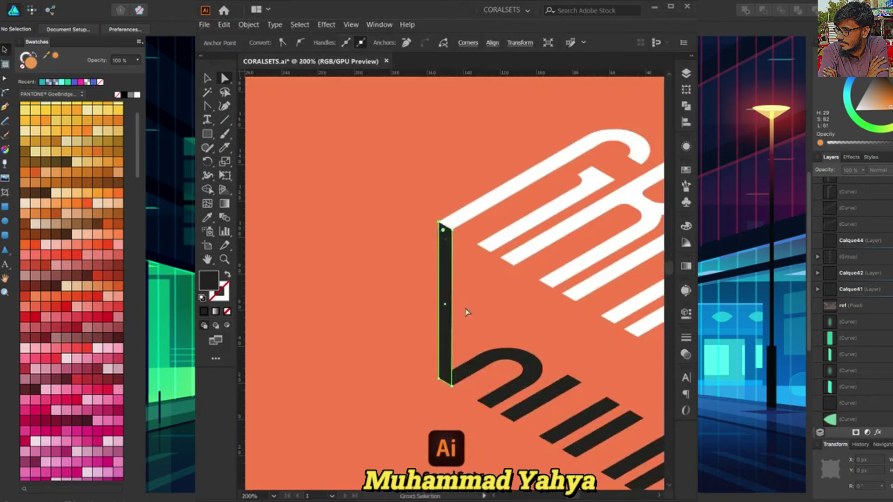
scroll(418, 213, down, 1)
click(416, 199)
click(393, 189)
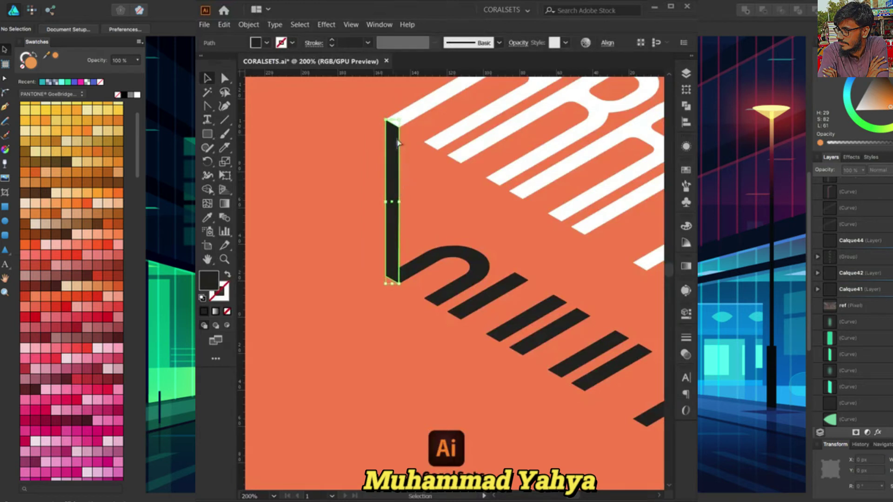
Bend the top of the bar into a curve using handles pulled from its top corner.
key(a)
key(shift+c)
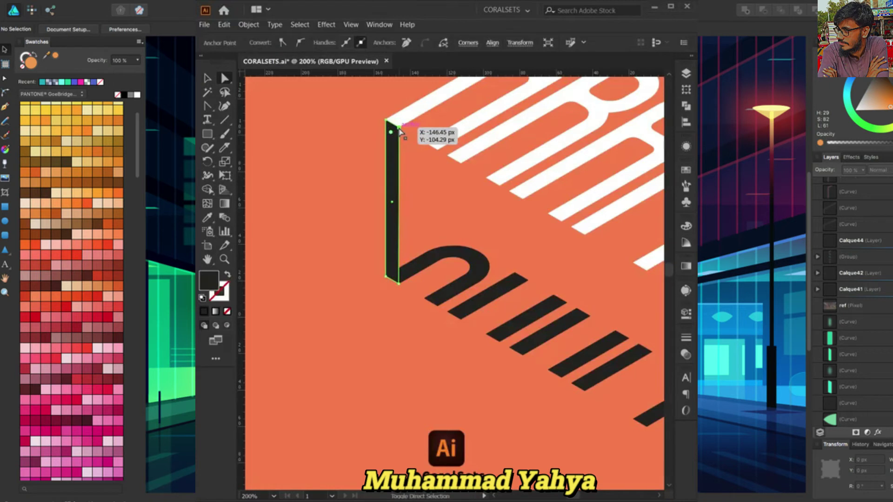
drag(398, 127, 331, 182)
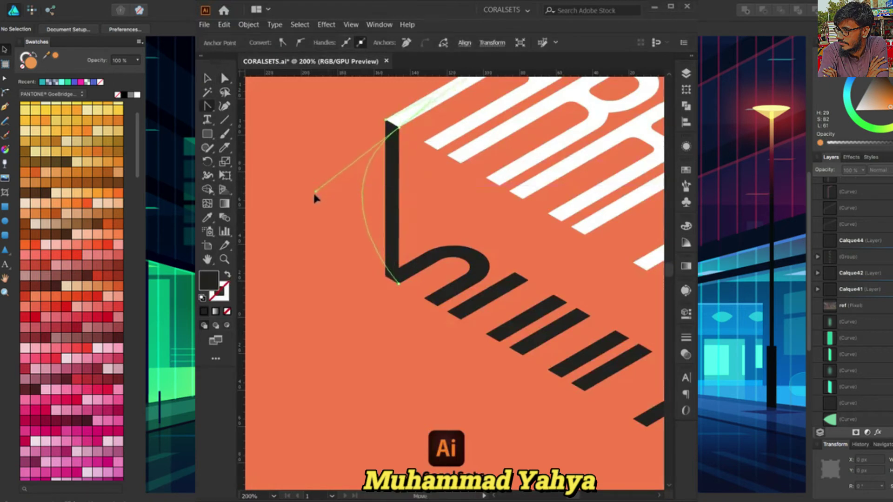
drag(330, 179, 308, 190)
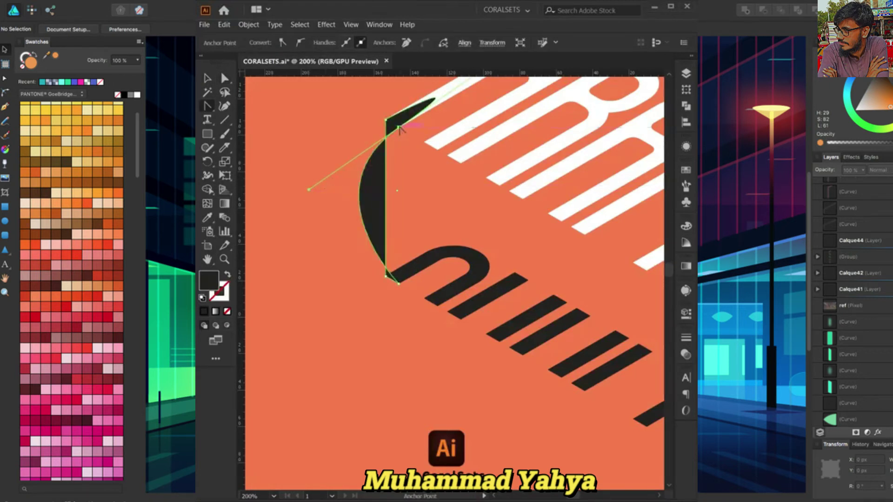
scroll(401, 128, up, 2)
key(a)
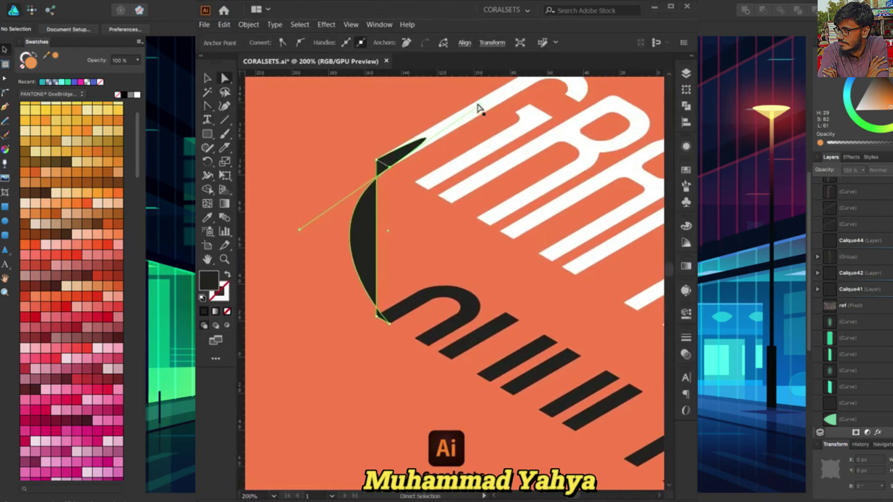
mouse_move(389, 167)
mouse_down()
mouse_move(402, 168)
mouse_move(394, 153)
mouse_move(466, 110)
mouse_up()
key(shift+c)
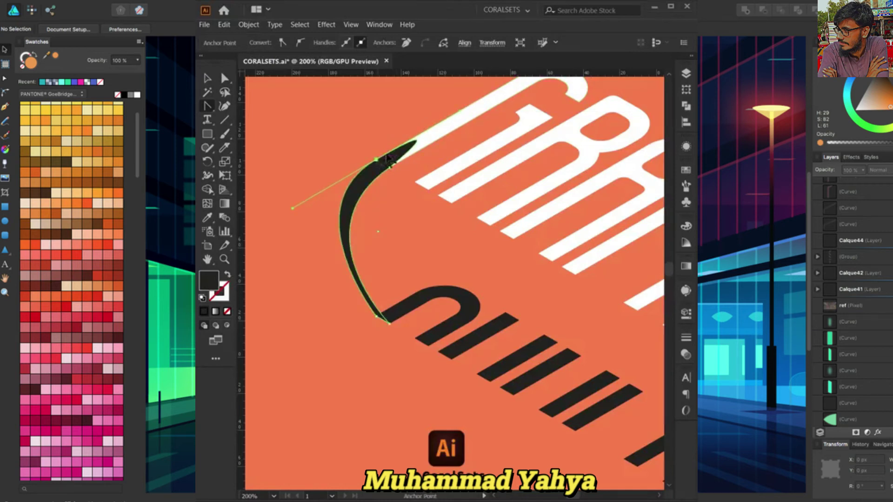
key(a)
drag(398, 169, 386, 165)
Curve the bar's bottom smoothly into the dark U ribbon.
scroll(409, 239, down, 2)
mouse_move(393, 296)
mouse_down()
mouse_move(483, 208)
mouse_move(499, 234)
mouse_up()
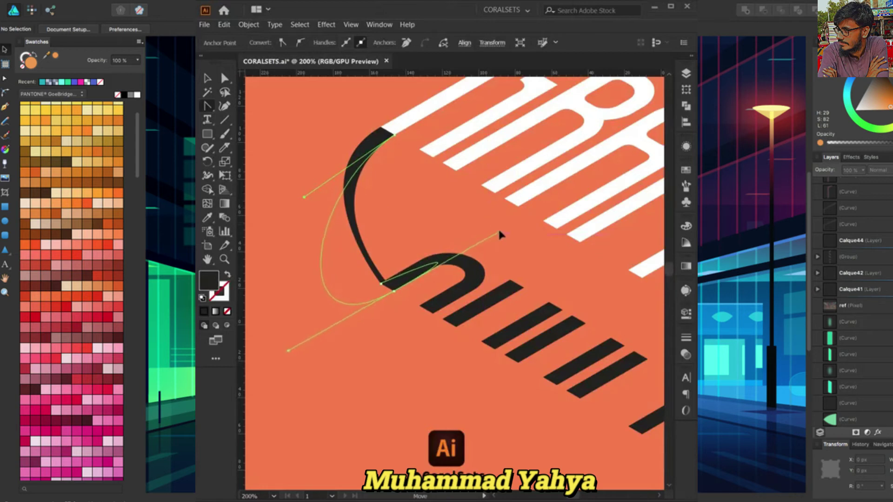
drag(499, 234, 468, 260)
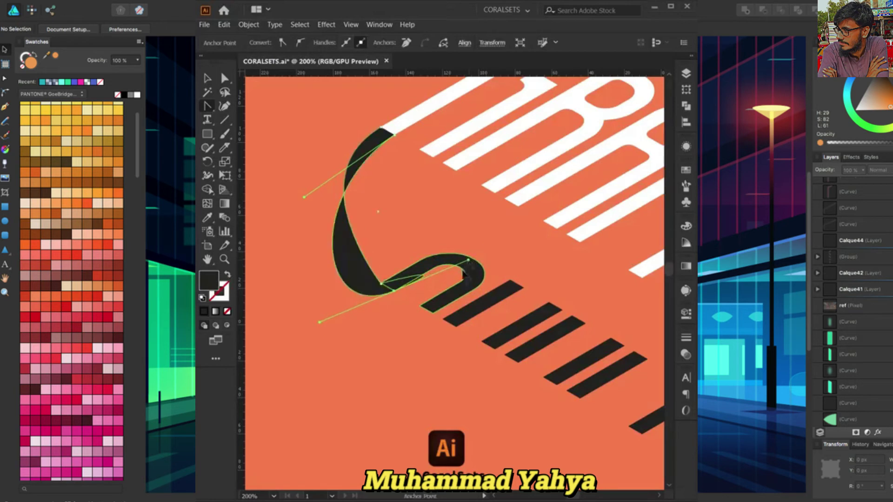
key(a)
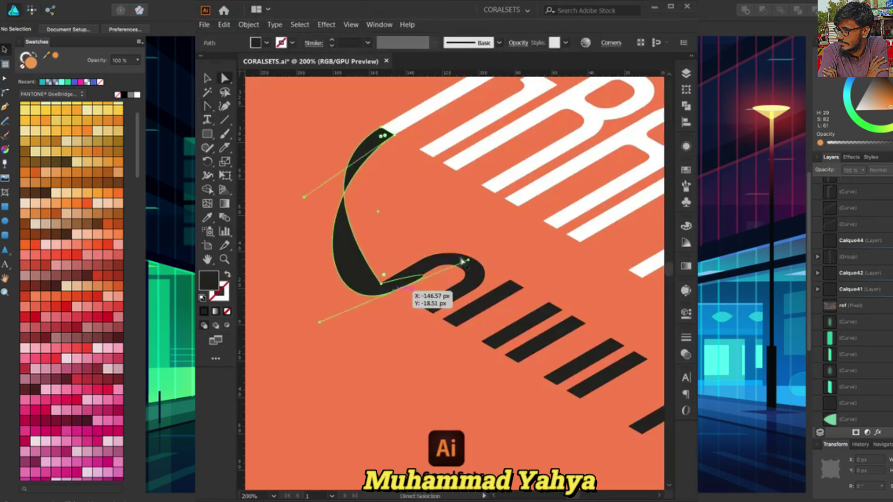
drag(469, 264, 327, 319)
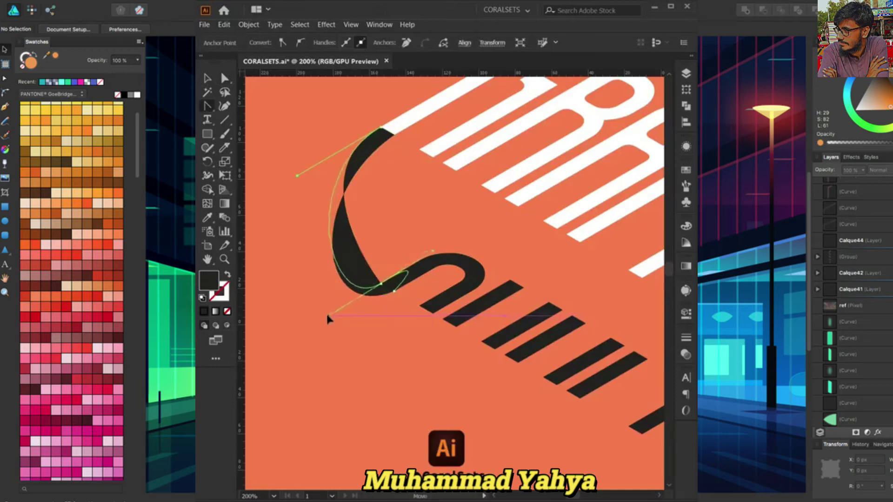
mouse_move(327, 316)
mouse_down()
mouse_move(312, 321)
mouse_move(312, 309)
mouse_up()
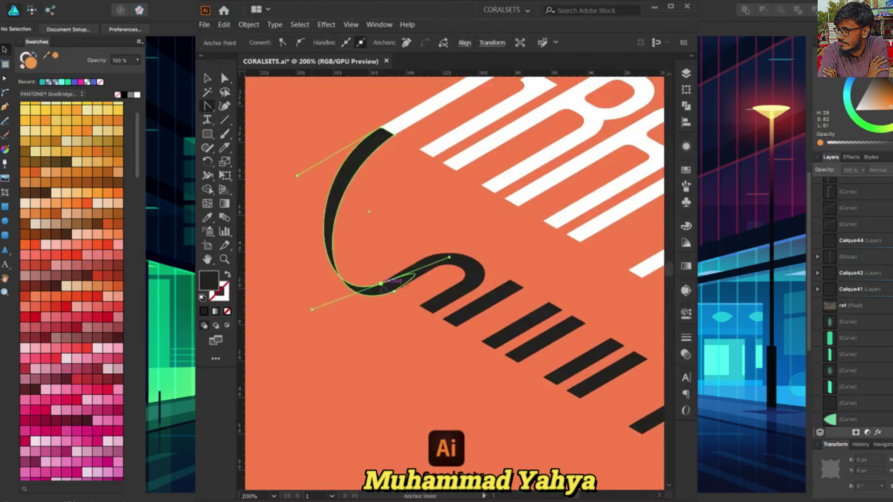
click(381, 285)
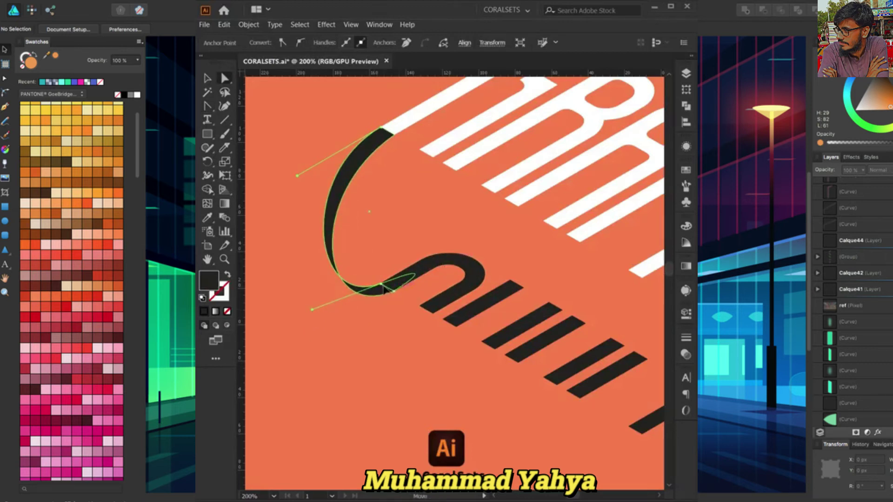
drag(379, 298, 393, 302)
Smooth the curl's lower bend by adjusting its bottom anchor handles.
click(406, 227)
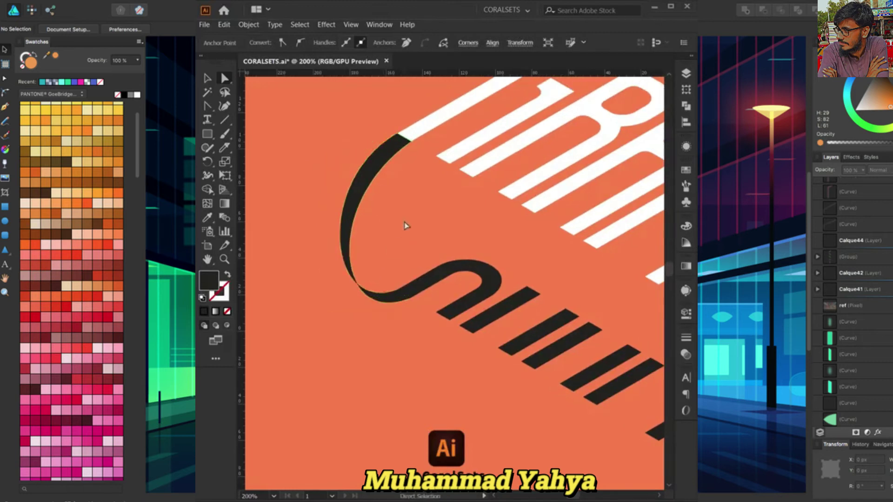
click(380, 298)
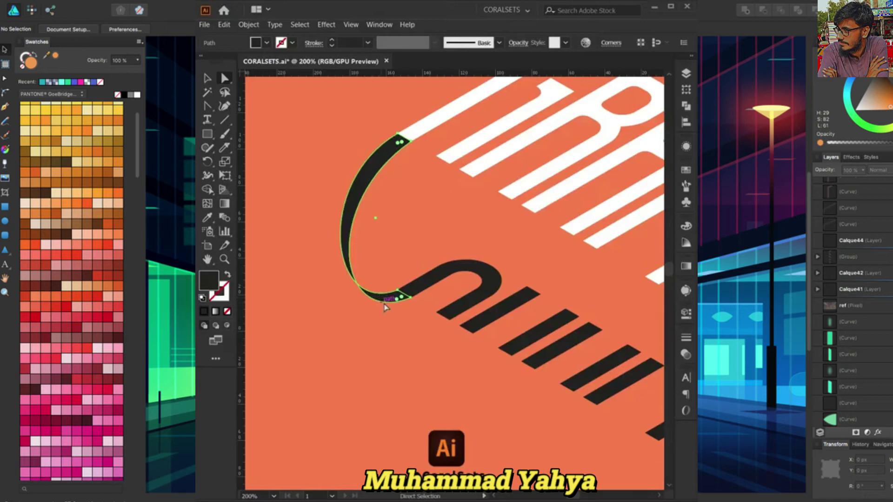
click(410, 298)
scroll(363, 331, up, 1)
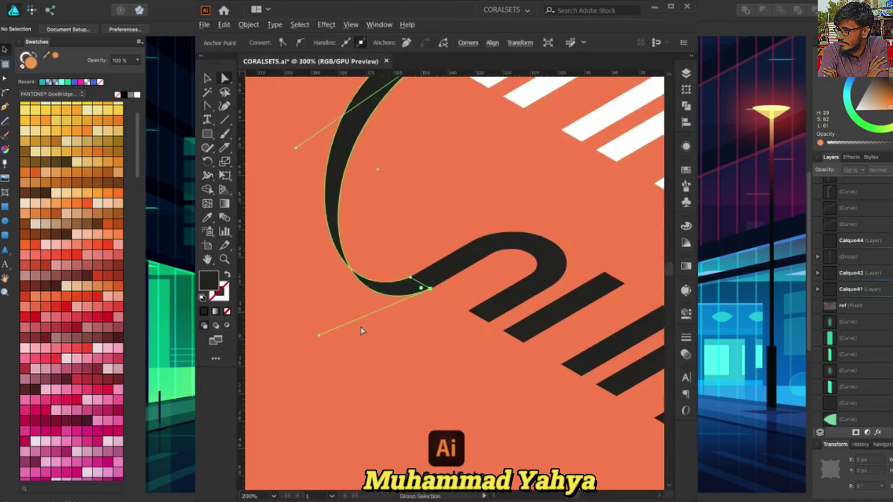
drag(319, 336, 326, 330)
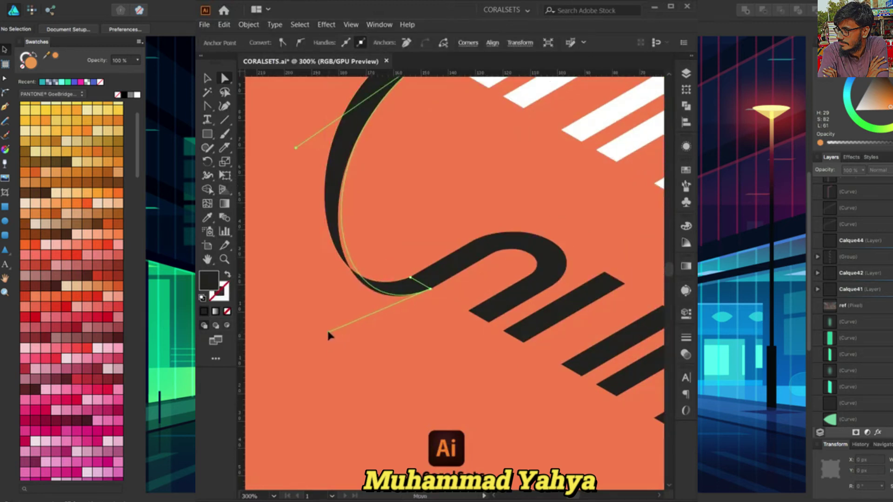
drag(413, 281, 401, 289)
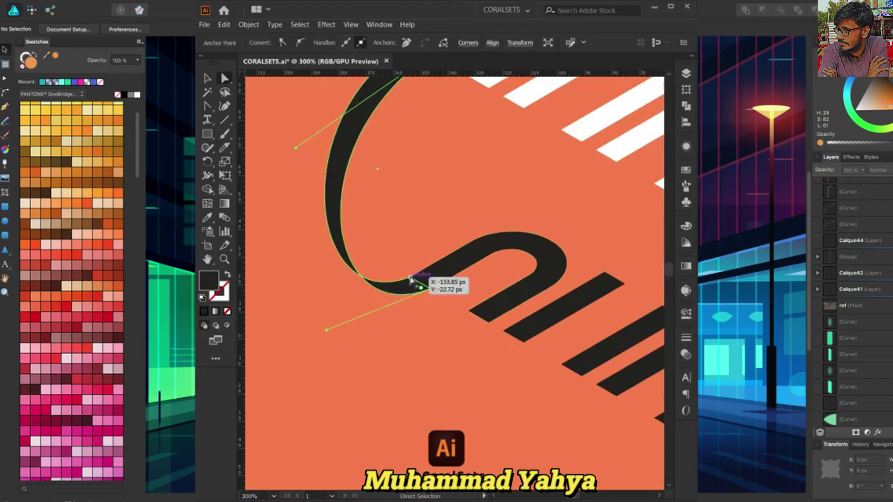
drag(307, 318, 303, 319)
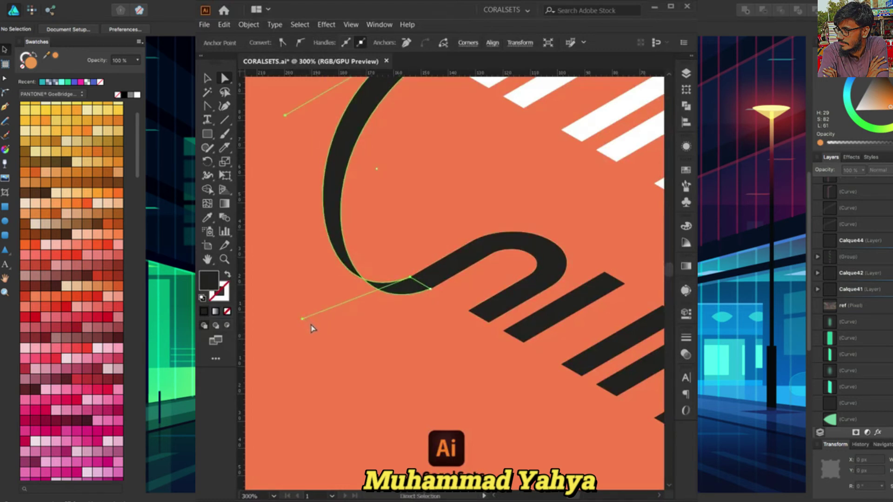
click(313, 326)
click(410, 283)
click(410, 282)
drag(303, 319, 316, 318)
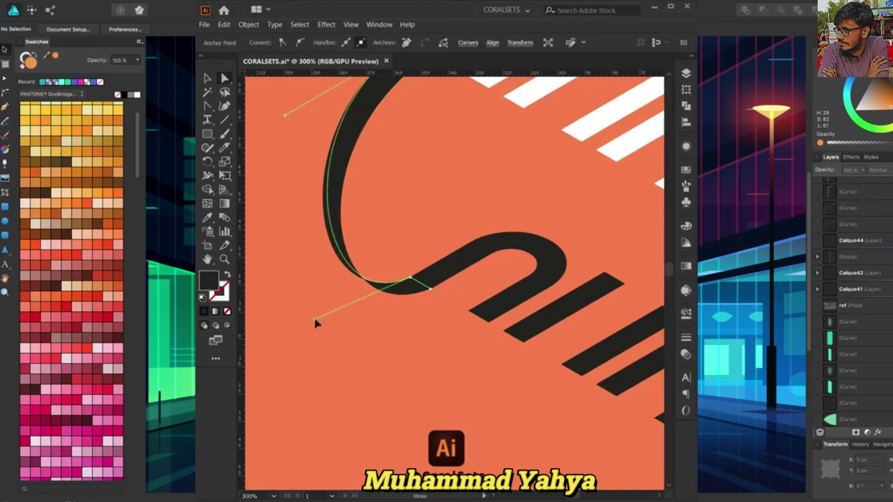
scroll(319, 324, down, 2)
click(416, 231)
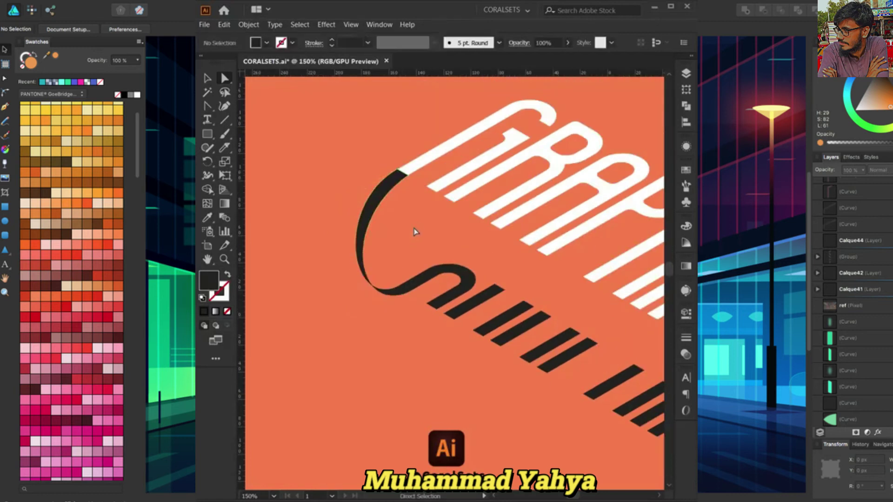
Reshape the curl's upper arc with a direction handle pulled from its top anchor.
click(367, 266)
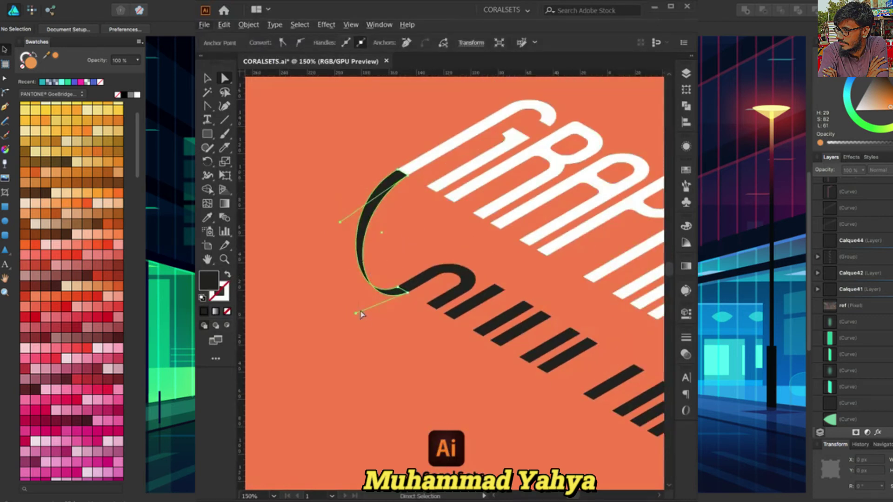
drag(338, 220, 321, 227)
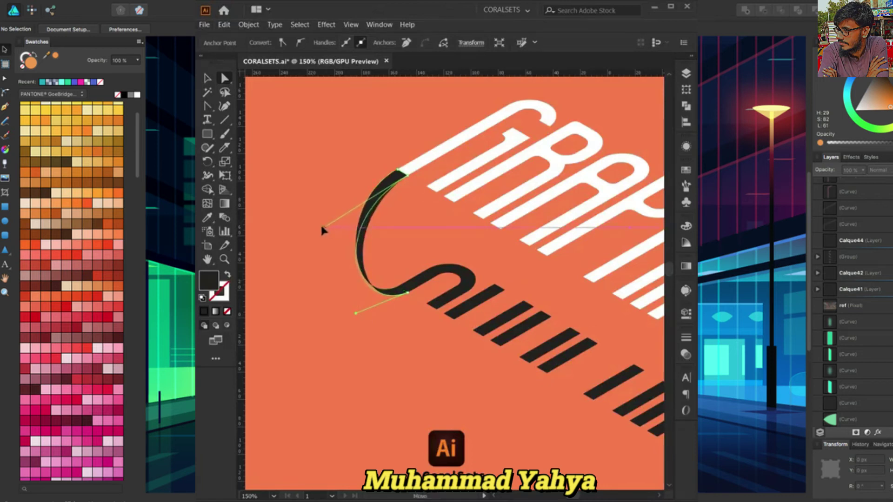
click(395, 178)
drag(399, 176, 319, 214)
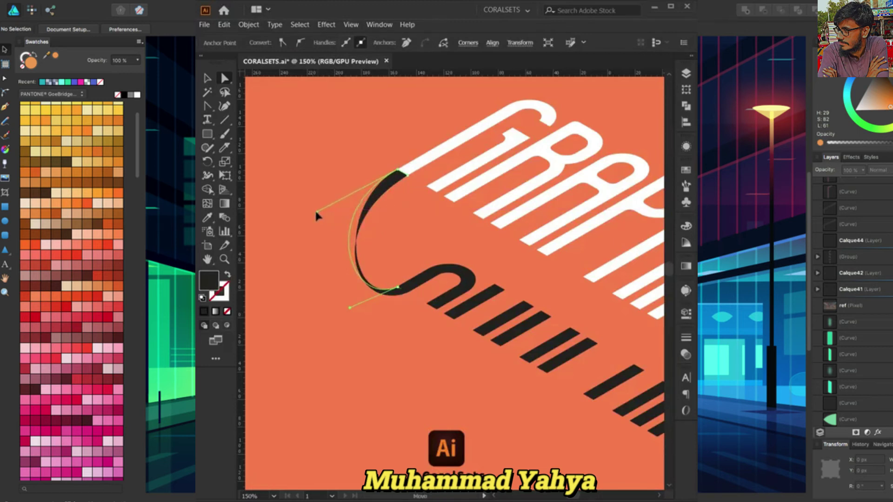
drag(317, 214, 316, 212)
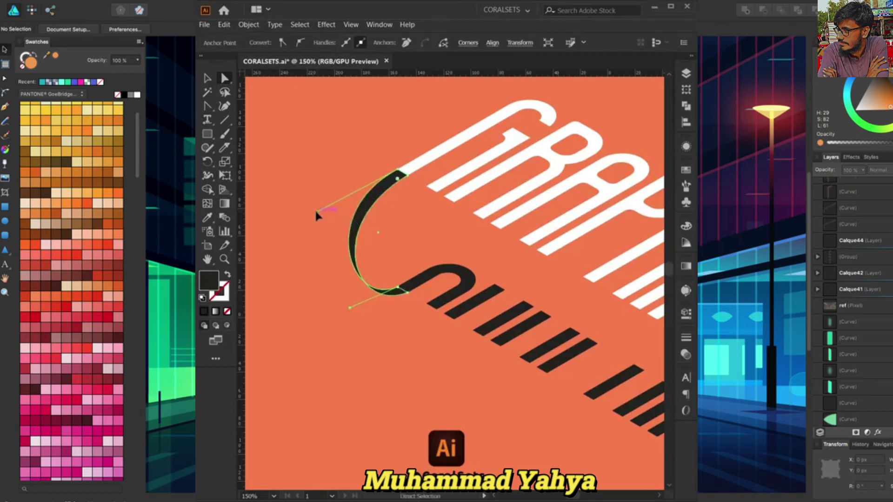
Isolate the curl path and slice it with the Knife where it crosses itself.
click(410, 238)
click(367, 193)
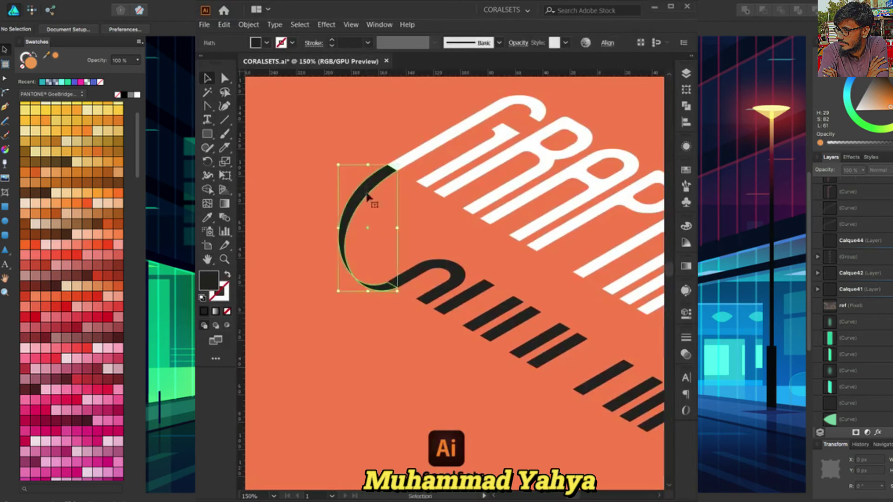
scroll(358, 291, up, 4)
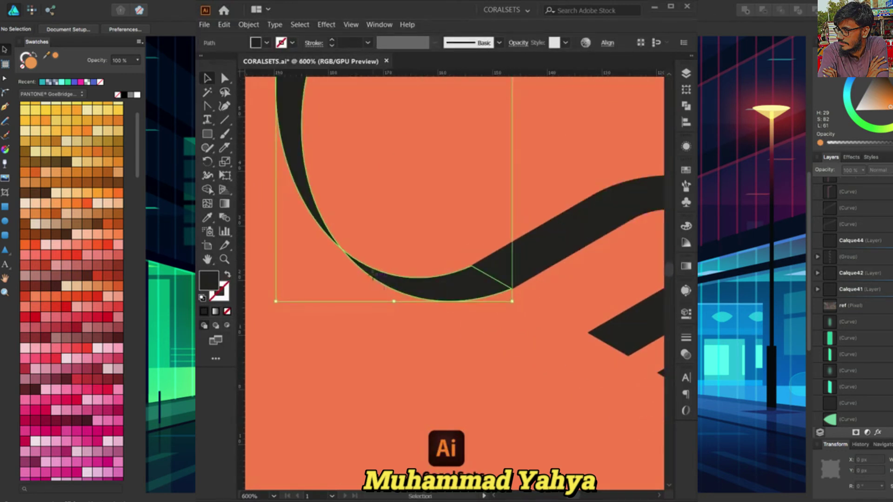
double_click(374, 278)
scroll(358, 272, up, 3)
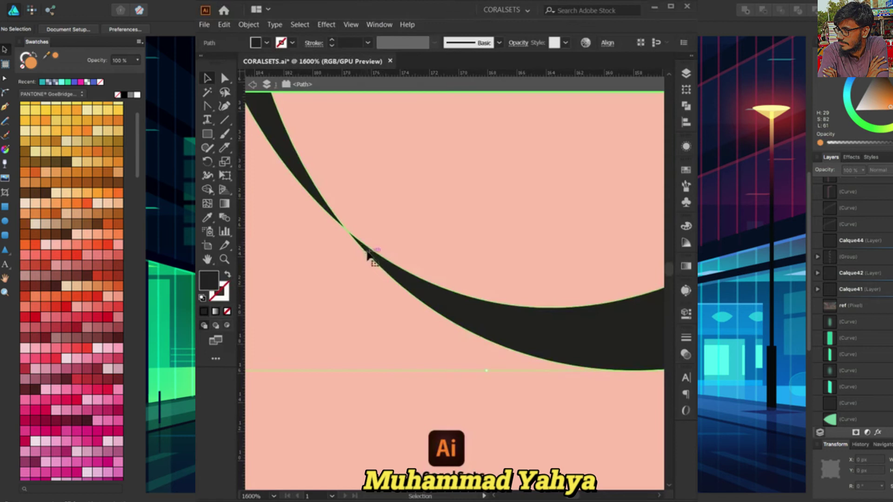
click(228, 149)
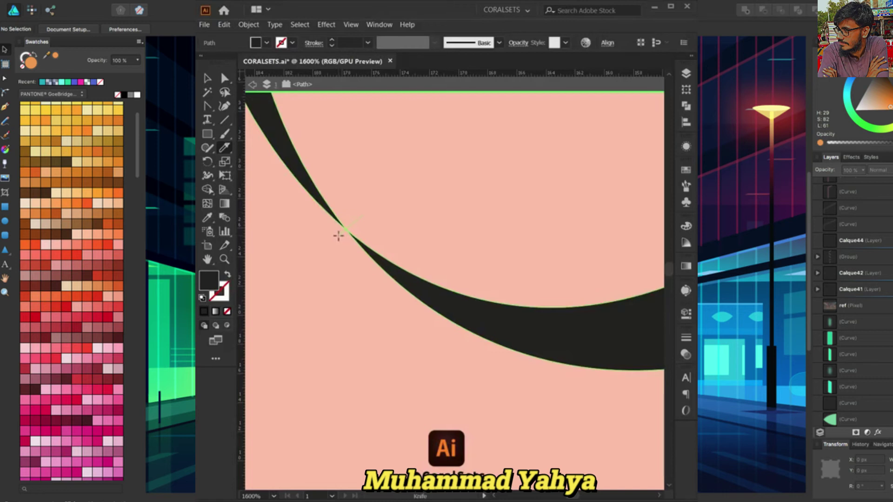
scroll(338, 236, down, 3)
scroll(354, 260, down, 4)
key(v)
double_click(385, 222)
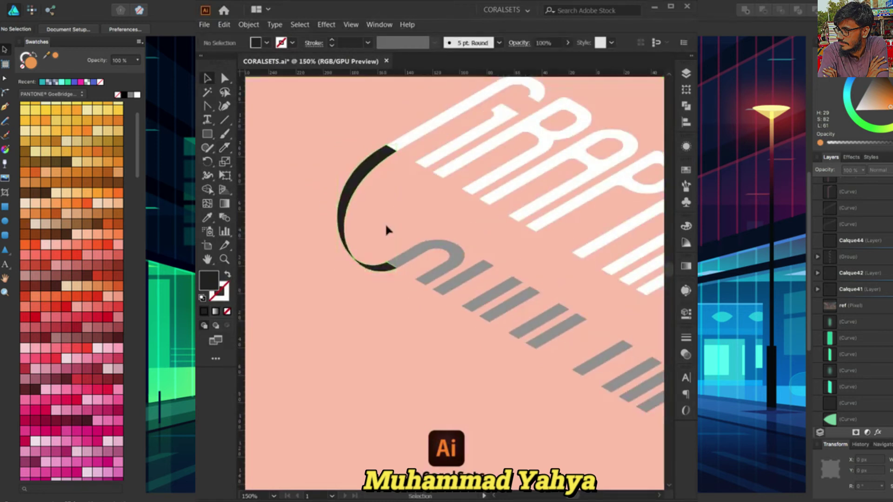
click(379, 268)
Alt-drag a copy of the upper curl so its corner snaps onto the next white letter's corner.
click(375, 169)
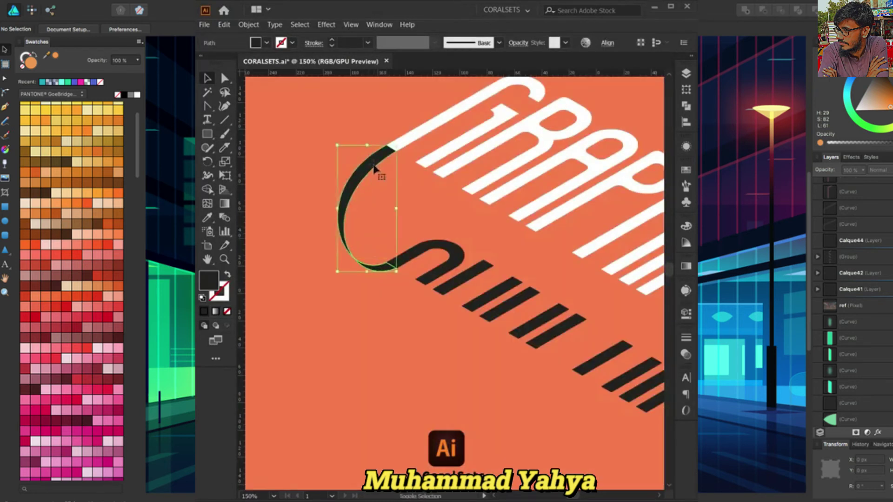
scroll(391, 154, up, 2)
scroll(408, 192, up, 3)
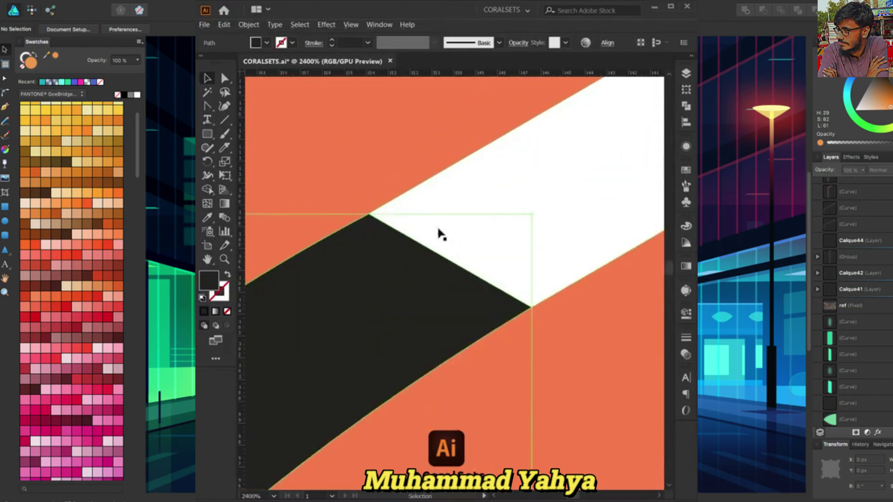
drag(439, 235, 359, 134)
drag(479, 220, 403, 172)
key(a)
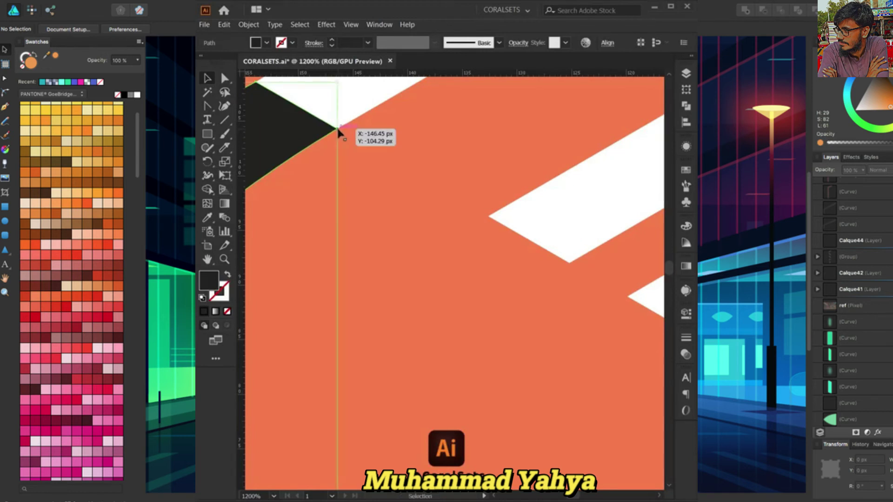
drag(337, 130, 572, 266)
key(ctrl+minus)
key(ctrl+minus)
key(ctrl+minus)
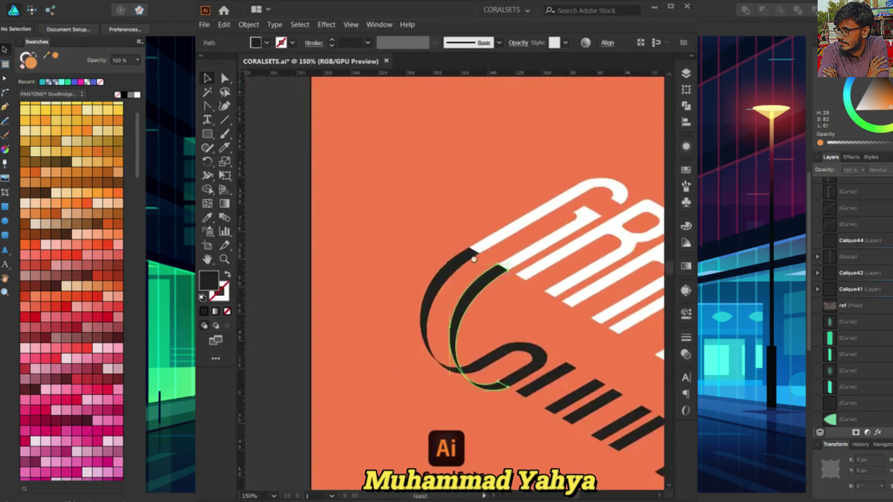
Copy the curl onto the next letter's corner.
key(ctrl+plus)
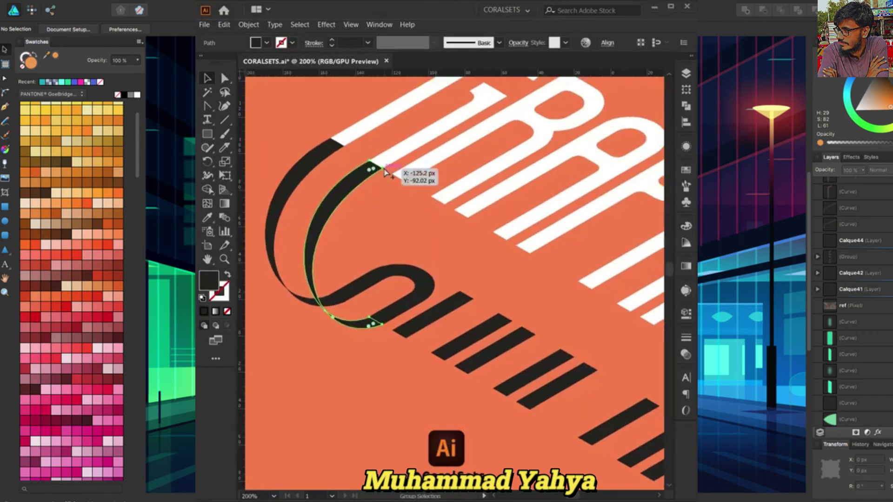
drag(385, 173, 468, 224)
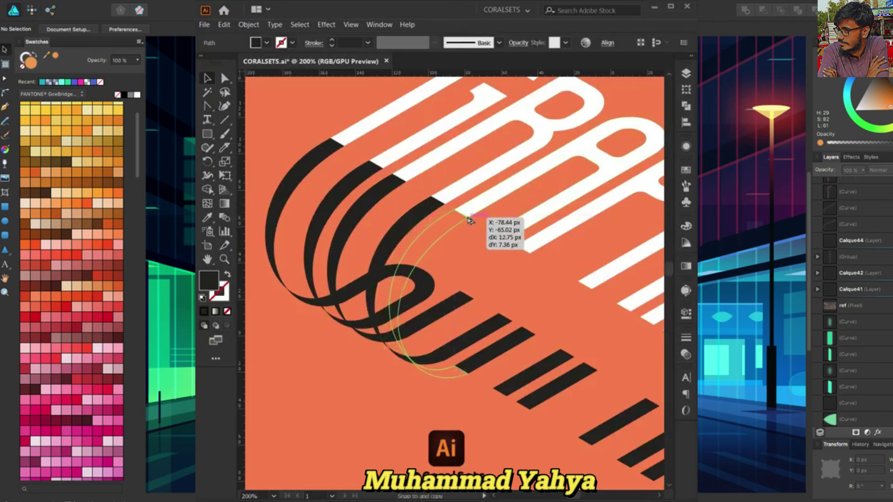
scroll(451, 224, right, 2)
click(431, 205)
click(430, 208)
scroll(431, 207, up, 3)
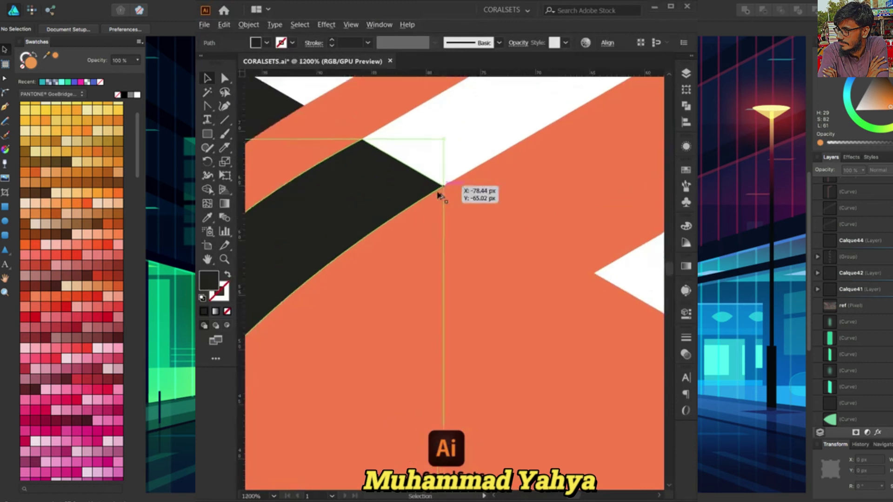
scroll(438, 195, down, 3)
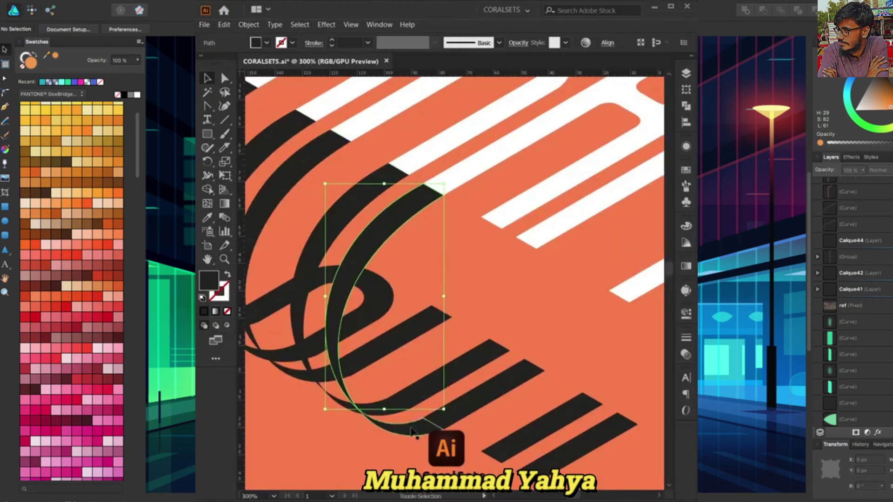
scroll(426, 317, down, 2)
scroll(415, 256, up, 1)
Copy curls onto the neighbouring letters and repeat with Ctrl+D for the remaining ones.
mouse_move(405, 238)
mouse_down()
mouse_move(463, 279)
mouse_move(469, 271)
mouse_move(393, 214)
mouse_move(453, 242)
mouse_move(415, 241)
mouse_move(440, 235)
mouse_move(517, 282)
mouse_up()
scroll(479, 266, down, 2)
click(455, 286)
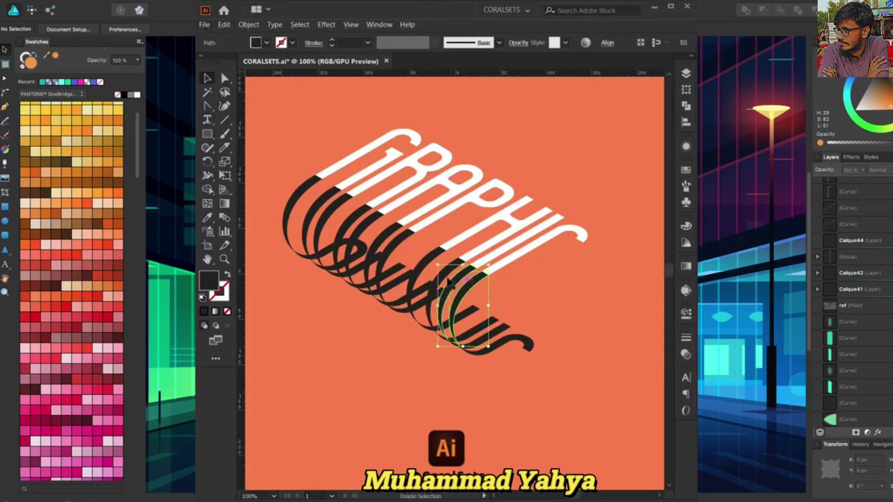
drag(458, 284, 421, 274)
key(ctrl+d)
key(ctrl+d)
key(ctrl+d)
key(ctrl+d)
key(ctrl+d)
key(ctrl+d)
key(ctrl+d)
key(ctrl+d)
key(ctrl+d)
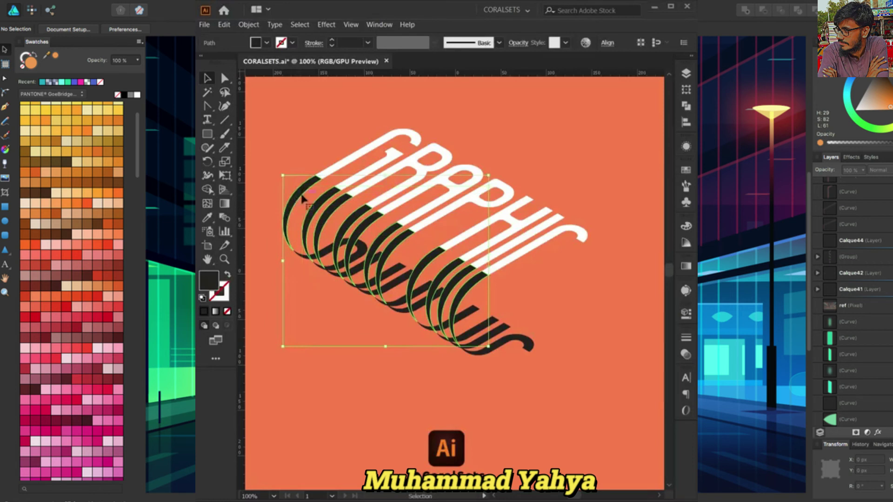
Give the curls the white letters' fill using the Eyedropper.
scroll(302, 199, down, 1)
key(i)
click(456, 231)
key(v)
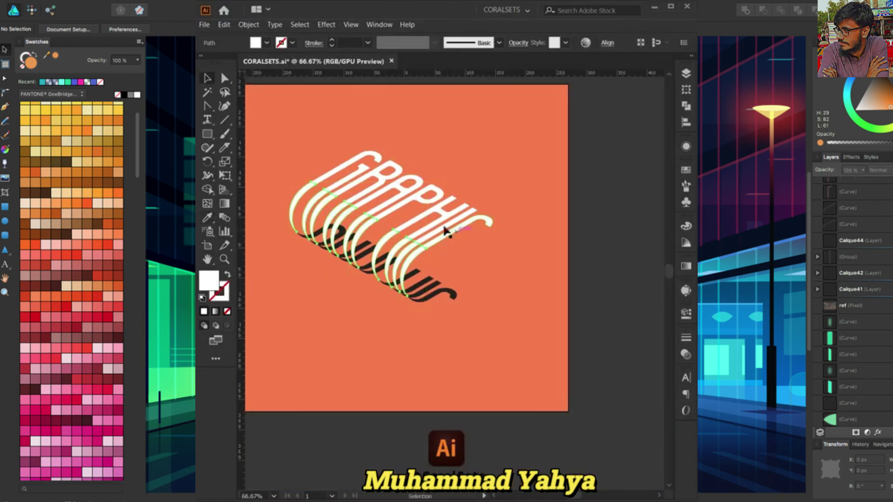
scroll(268, 271, left, 2)
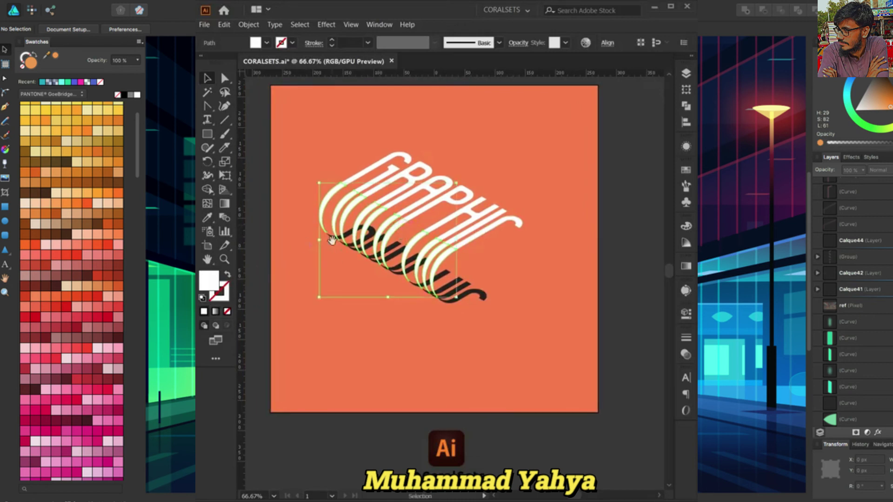
drag(332, 239, 348, 220)
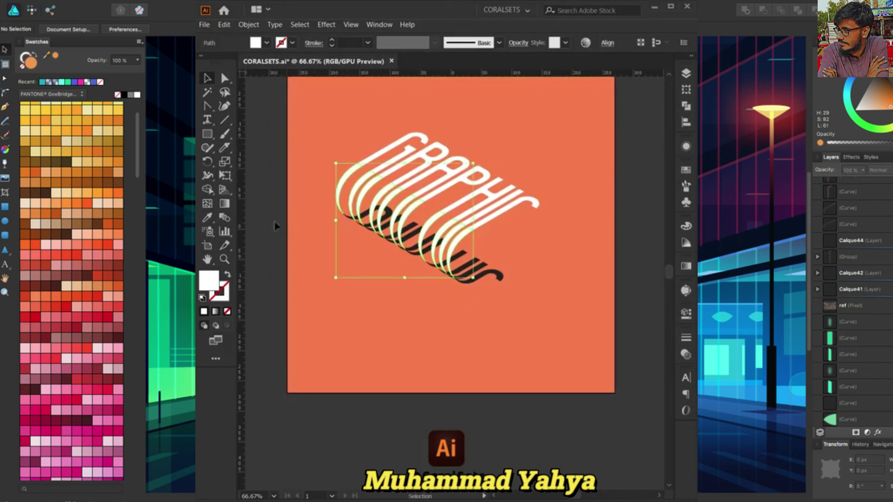
Apply a white-to-dark 53° linear gradient fill to the curves and close the Gradient panel.
click(226, 203)
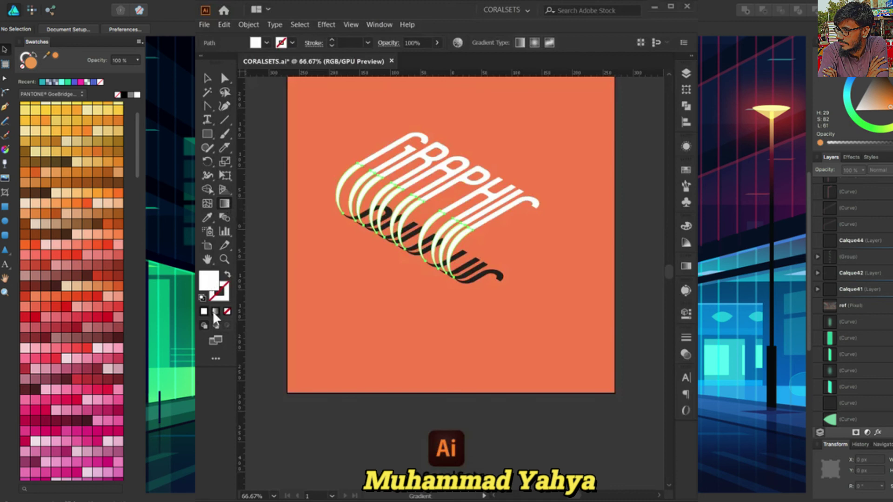
click(216, 312)
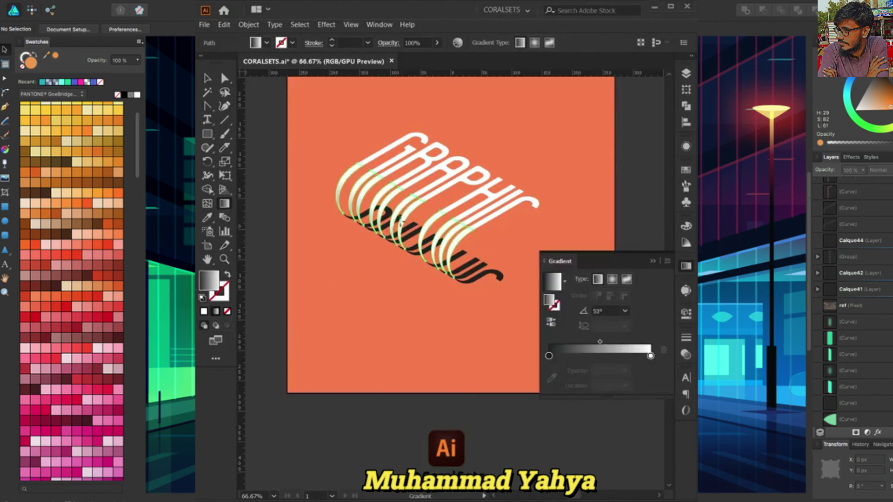
key(v)
click(372, 288)
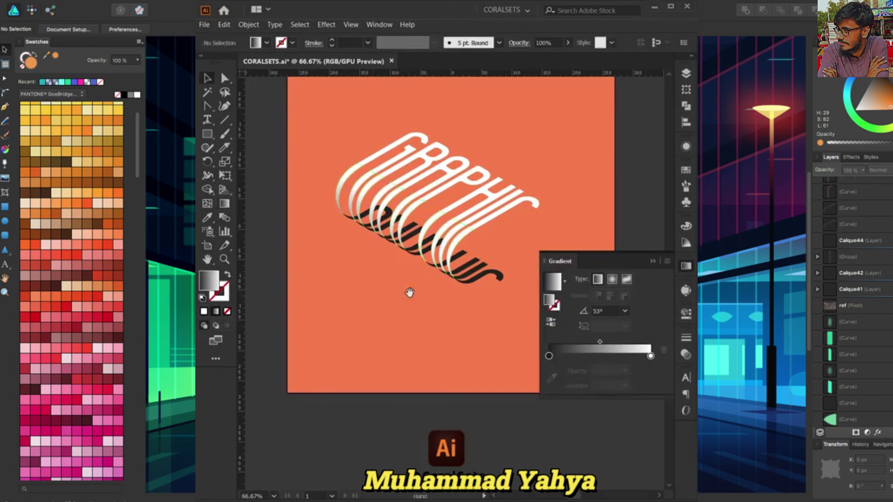
drag(409, 292, 392, 288)
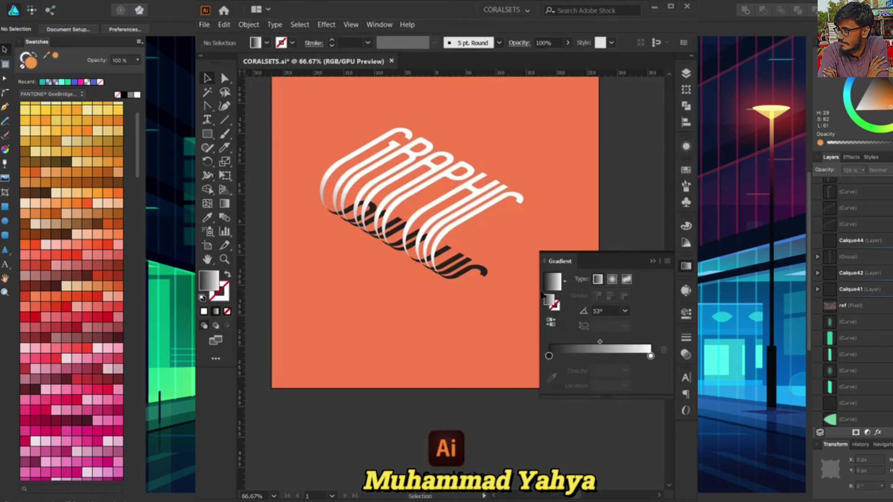
click(654, 261)
Alt-drag a copy of the whole GRAPHIC artwork just below the original.
scroll(531, 256, up, 1)
click(528, 256)
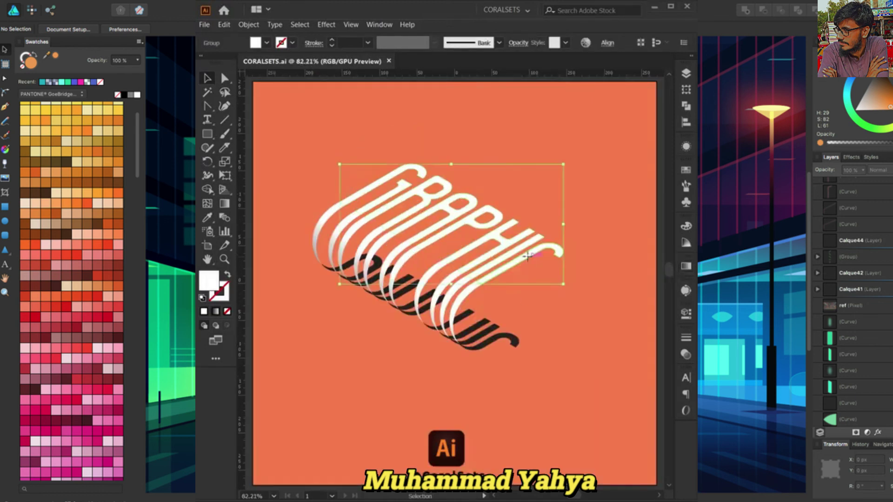
drag(533, 265, 532, 329)
Move a letter corner point down onto the ribbon edge, then select the lower copy.
scroll(441, 307, up, 10)
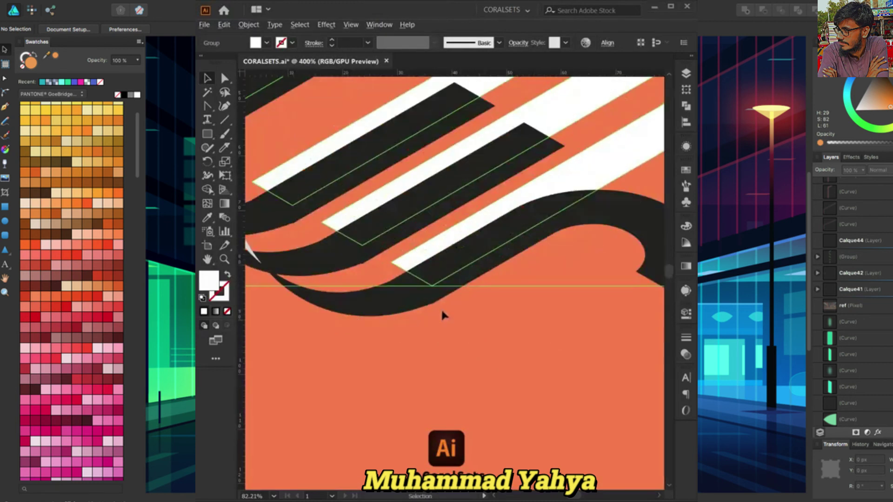
key(a)
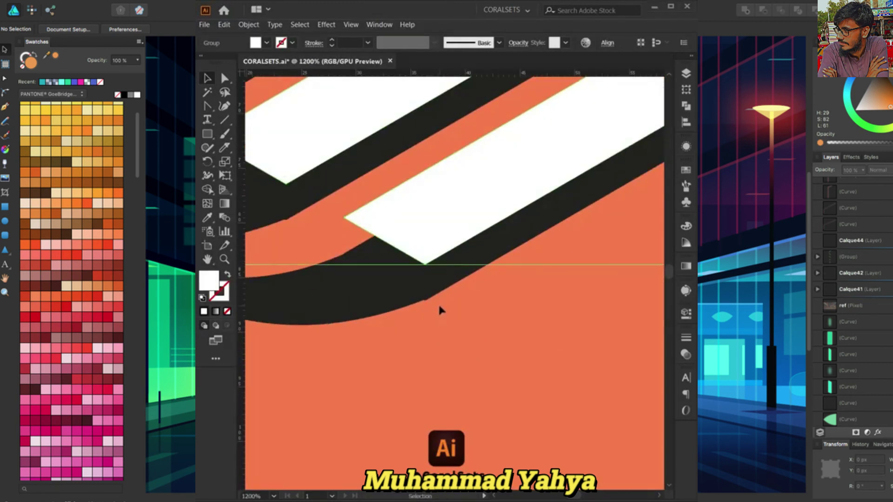
drag(425, 271, 427, 301)
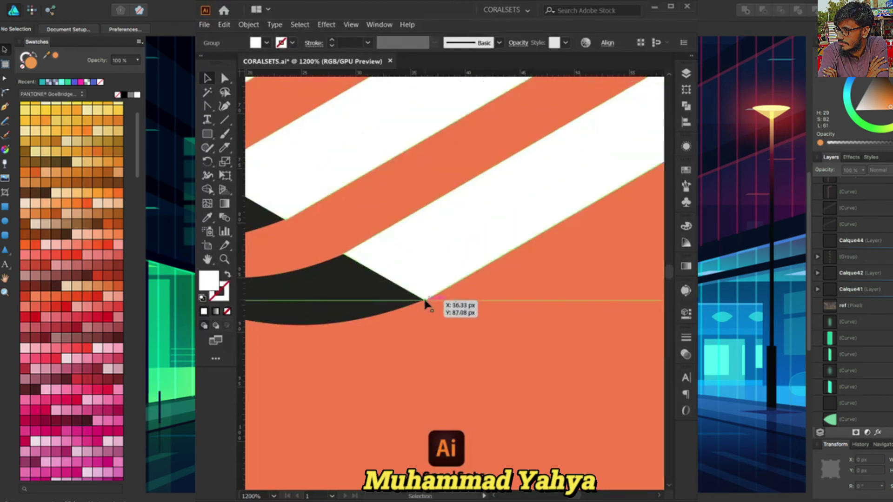
scroll(427, 301, down, 6)
scroll(447, 307, down, 2)
click(465, 314)
click(468, 264)
key(a)
key(v)
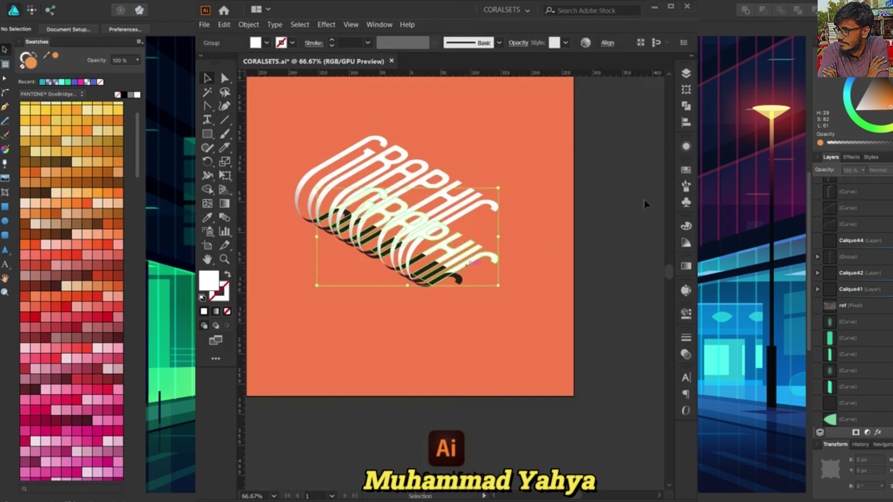
Fill the lower GRAPHIC copy with dark reddish brown AA452B via the Color Picker.
click(683, 172)
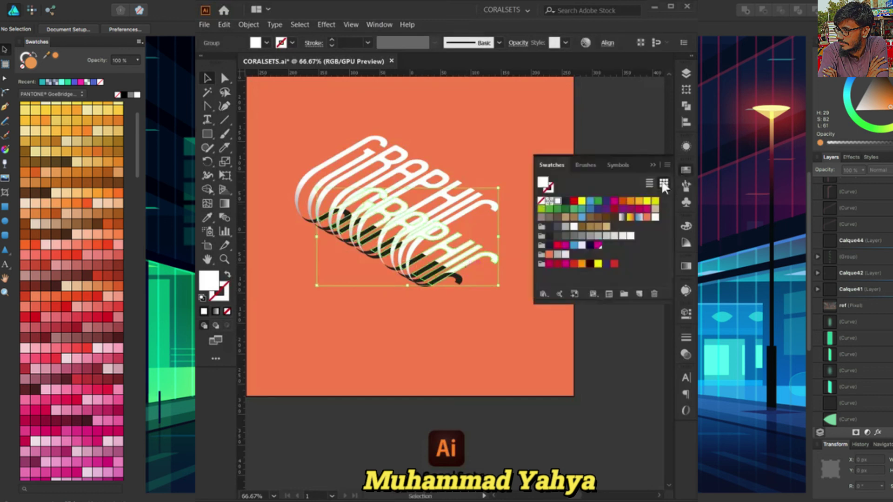
click(550, 255)
double_click(543, 181)
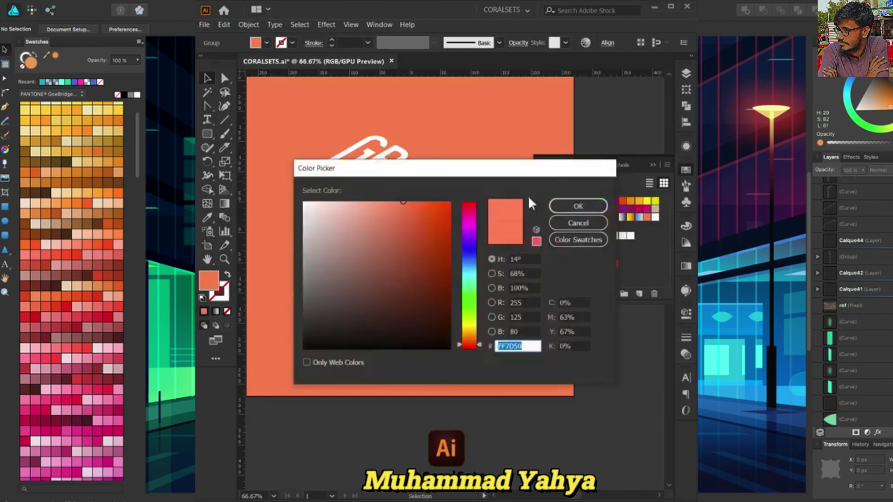
drag(439, 239, 419, 248)
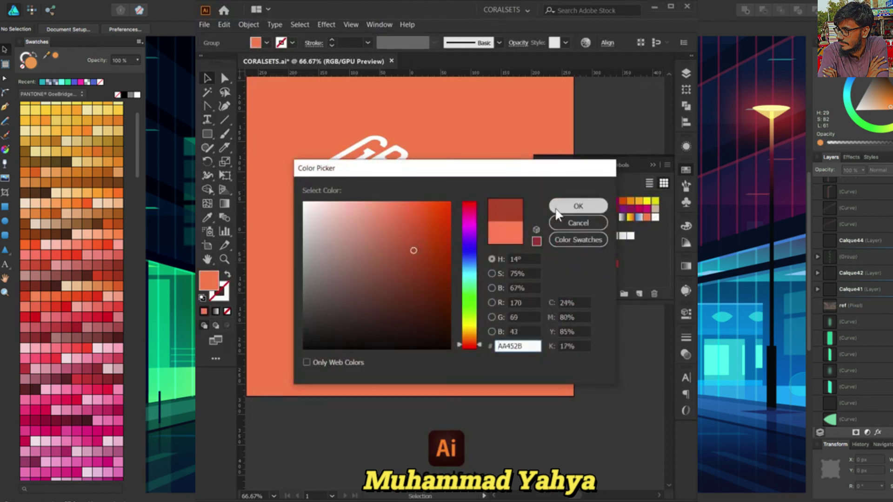
click(578, 206)
click(652, 165)
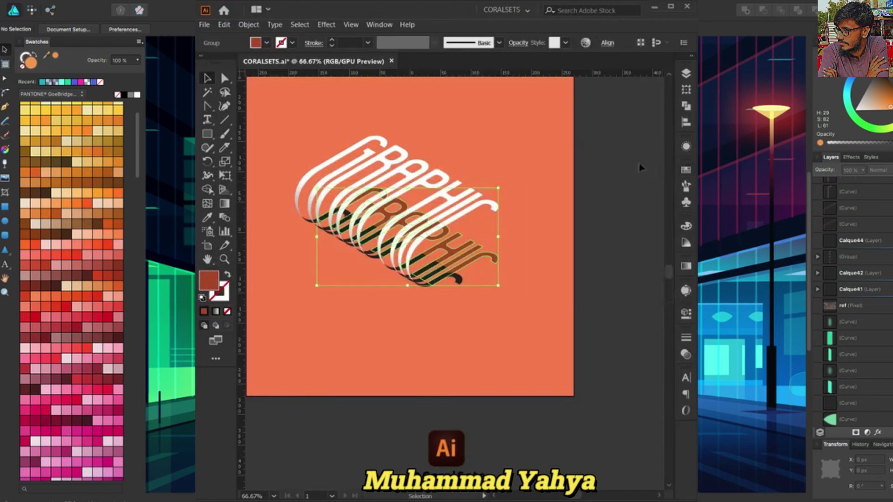
click(326, 24)
mouse_move(336, 249)
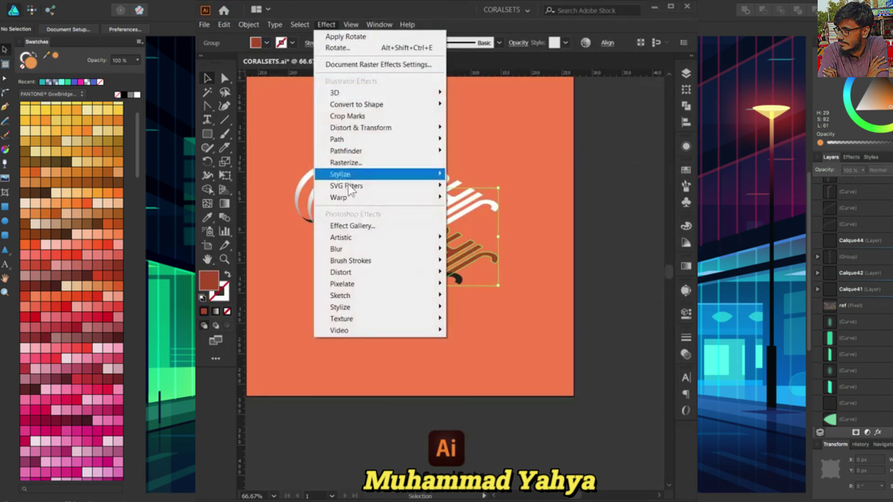
Apply a Gaussian Blur of radius 15 to the brown copy.
click(484, 250)
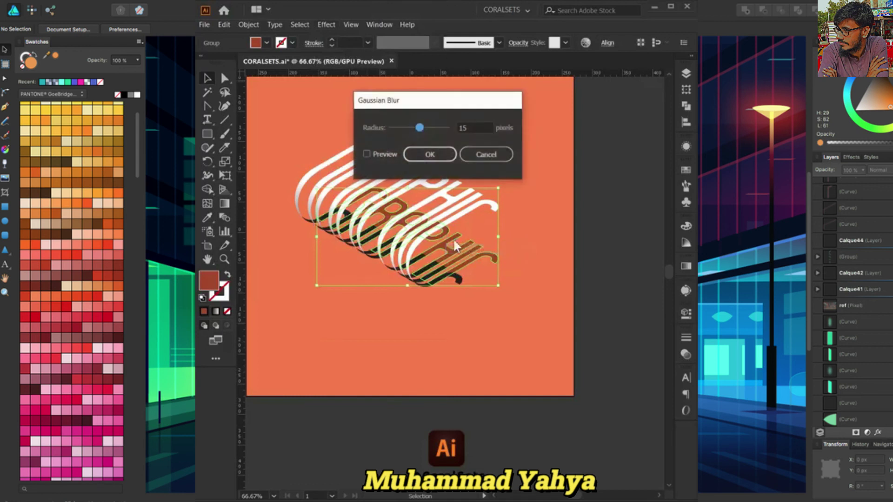
click(378, 153)
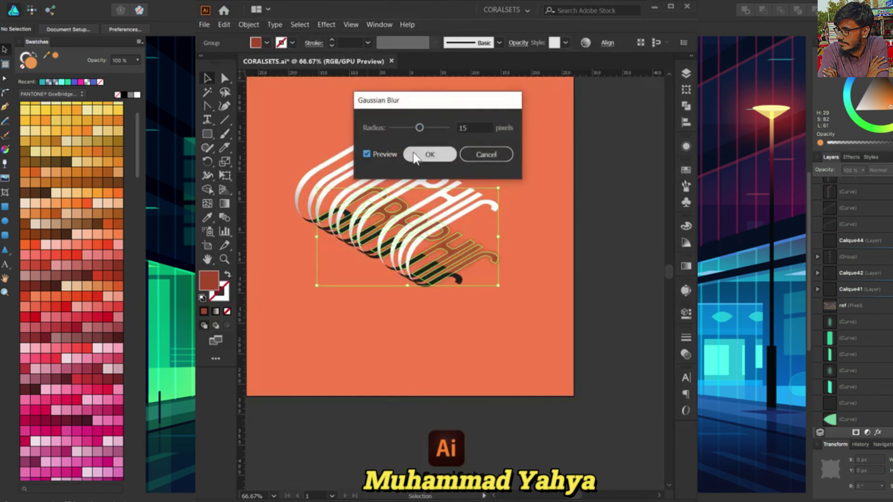
click(429, 155)
click(535, 201)
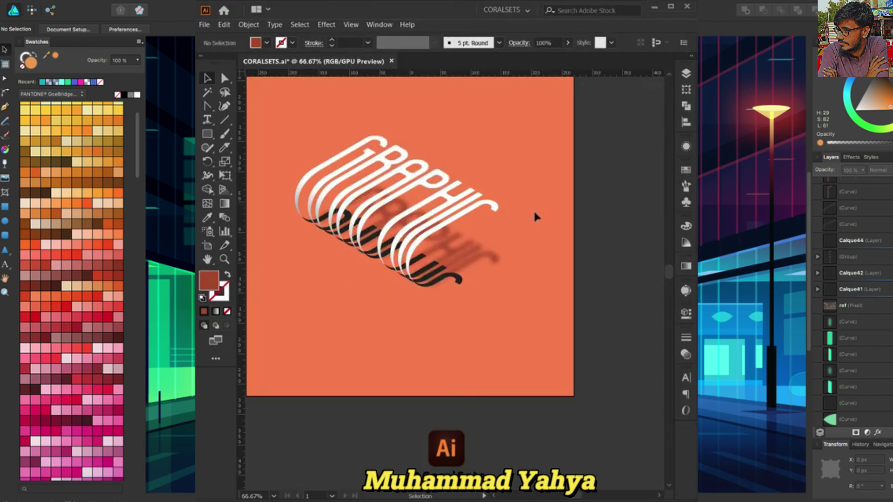
Reduce the Gaussian Blur radius to 10 through the Appearance panel.
click(483, 255)
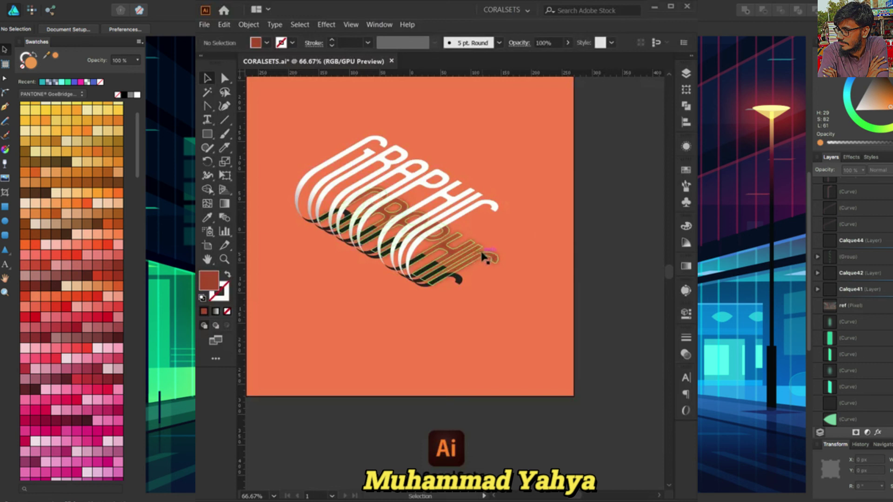
click(686, 147)
click(583, 190)
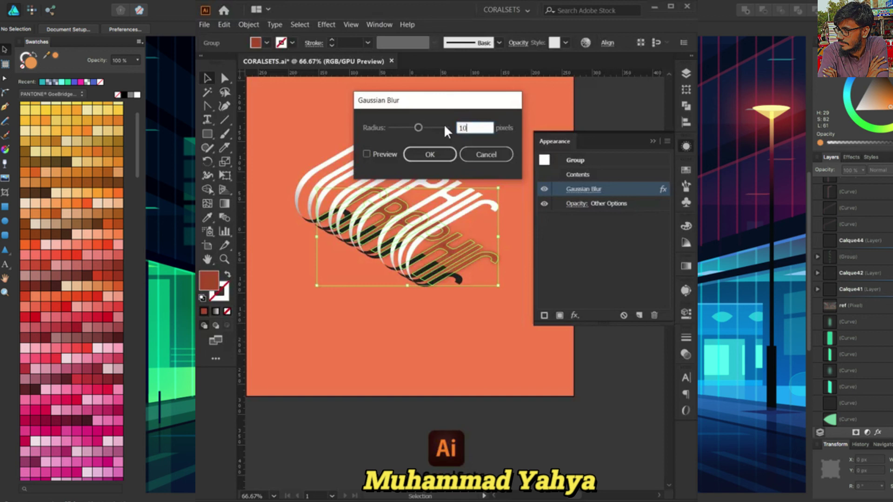
click(430, 154)
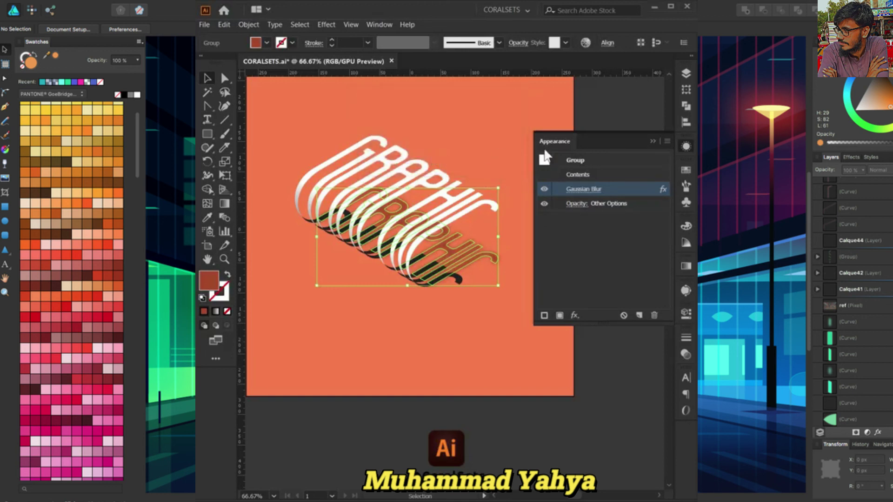
click(653, 140)
click(630, 182)
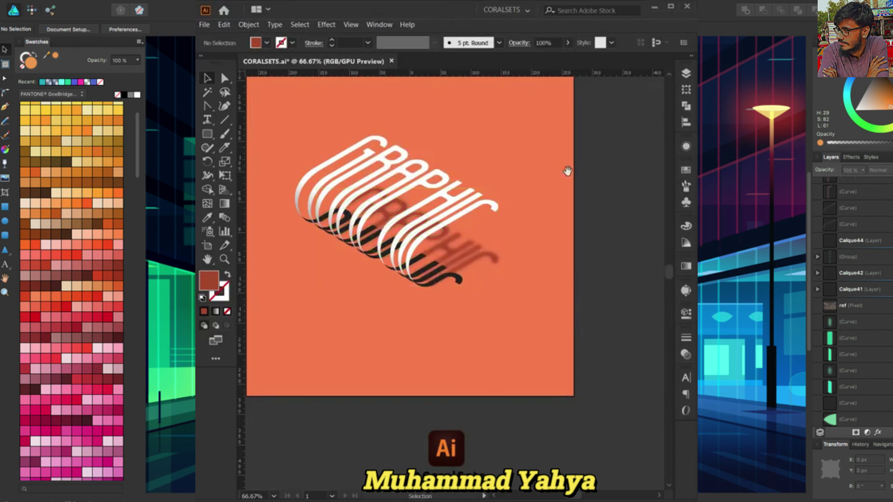
drag(568, 171, 600, 229)
Select and group all artwork, centre it vertically and horizontally, then fit the artboard in view.
key(ctrl+a)
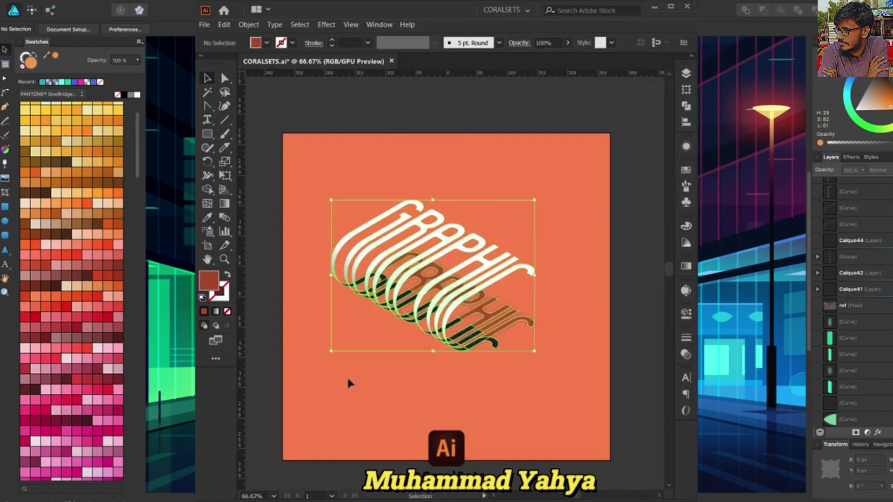
key(ctrl+g)
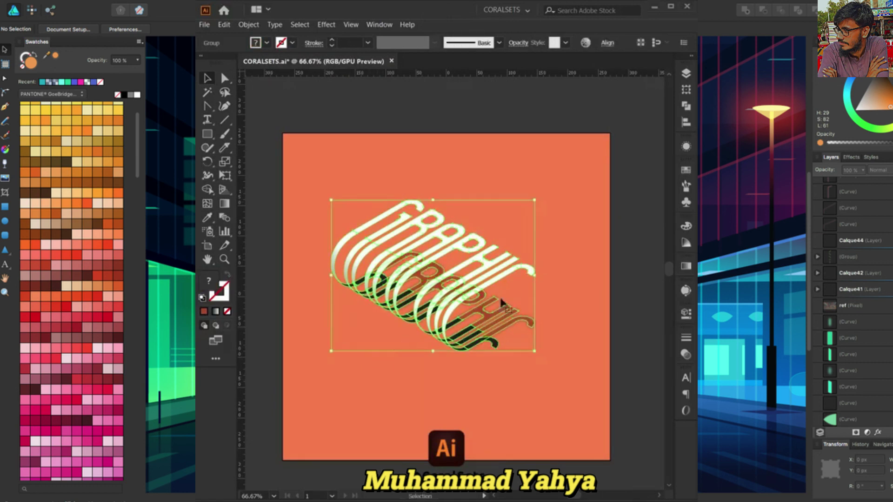
click(685, 122)
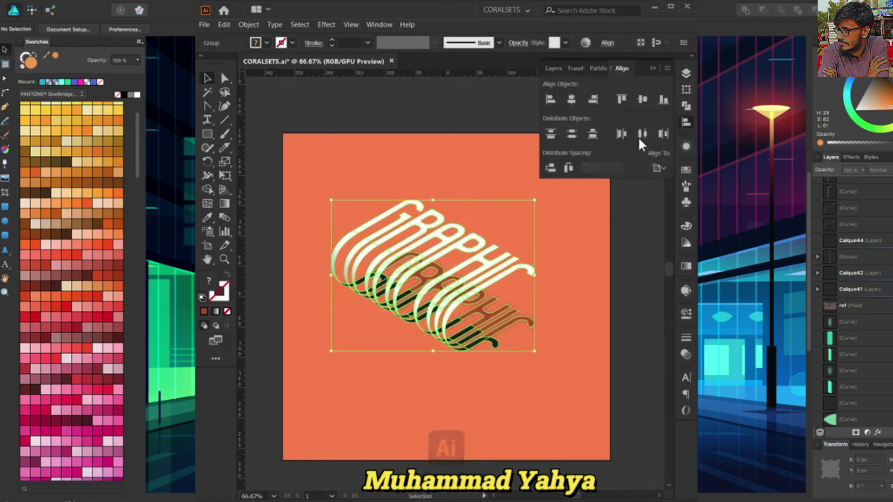
click(643, 100)
click(572, 99)
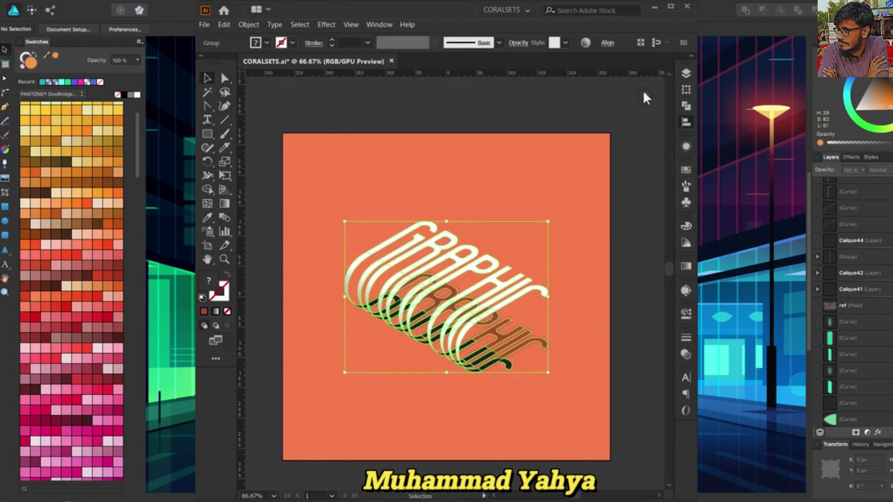
click(606, 194)
key(ctrl+0)
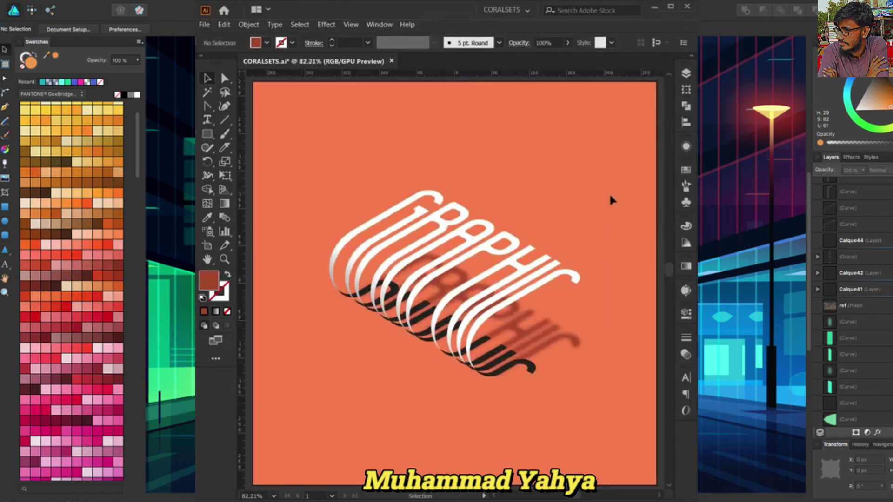